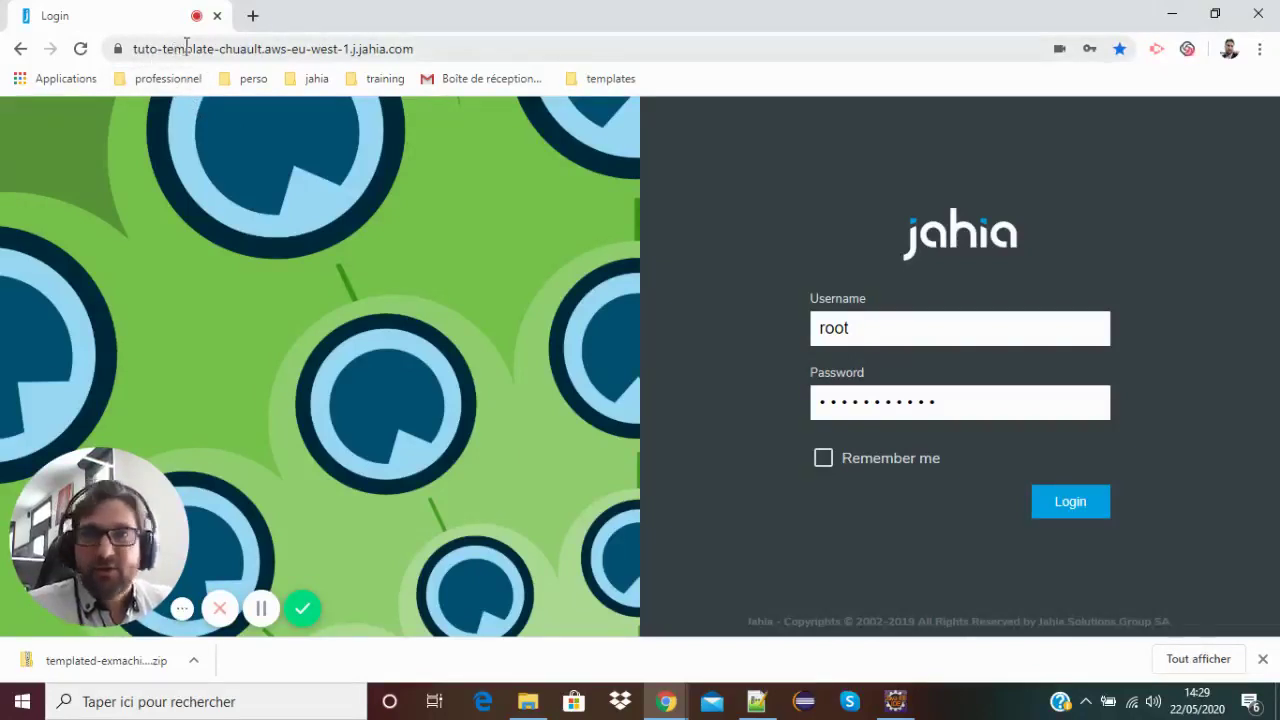
- Log in to Jahia with the prefilled root account and open the Studio
click(1070, 505)
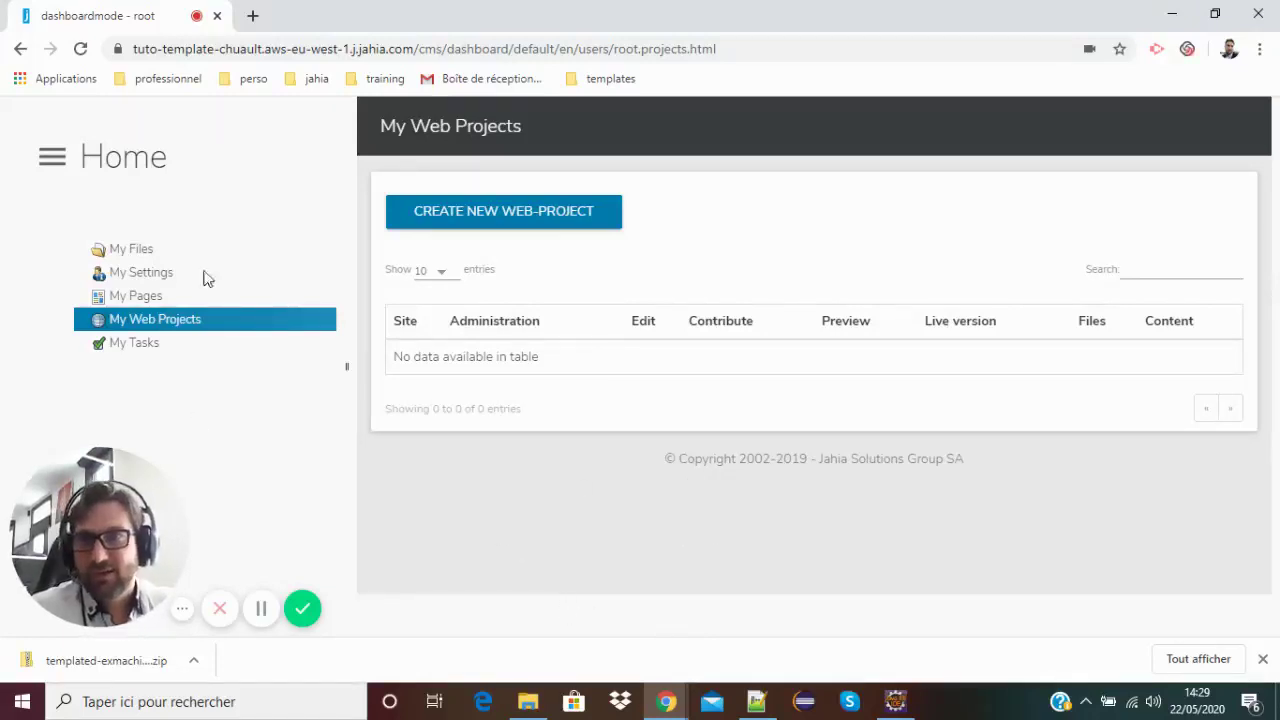
click(52, 158)
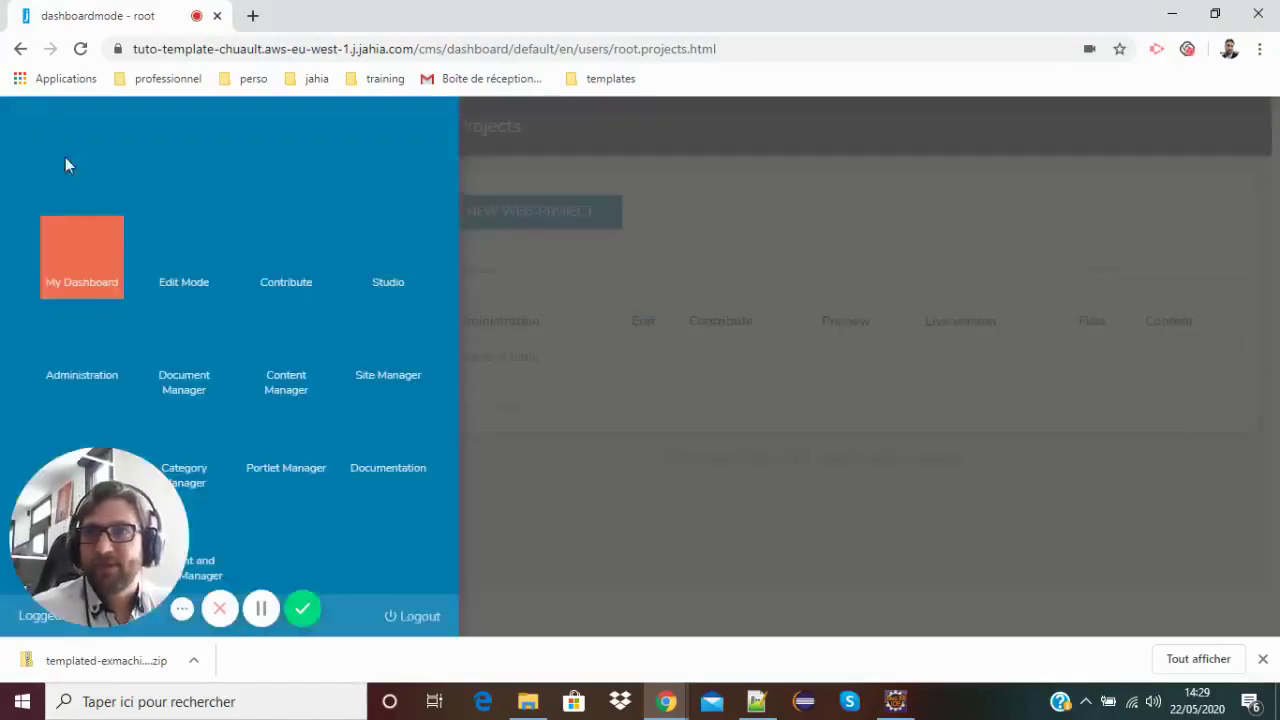
click(393, 263)
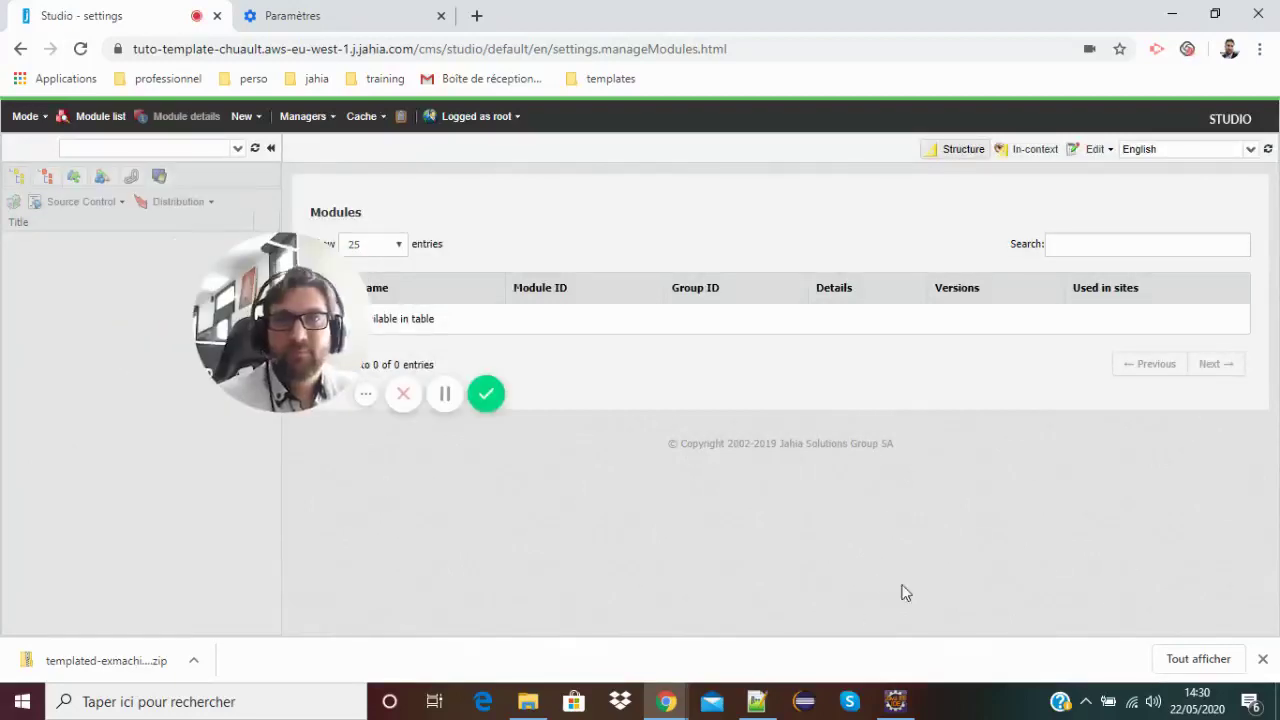
drag(336, 380, 1008, 598)
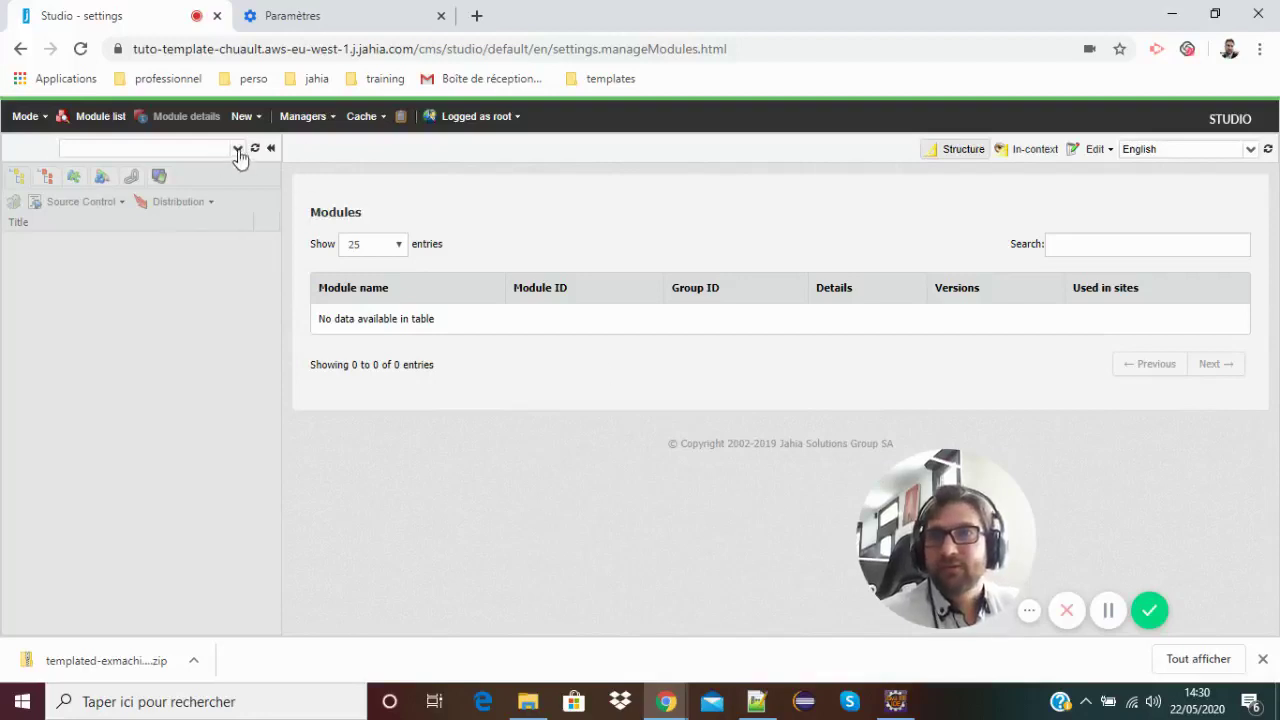
click(104, 124)
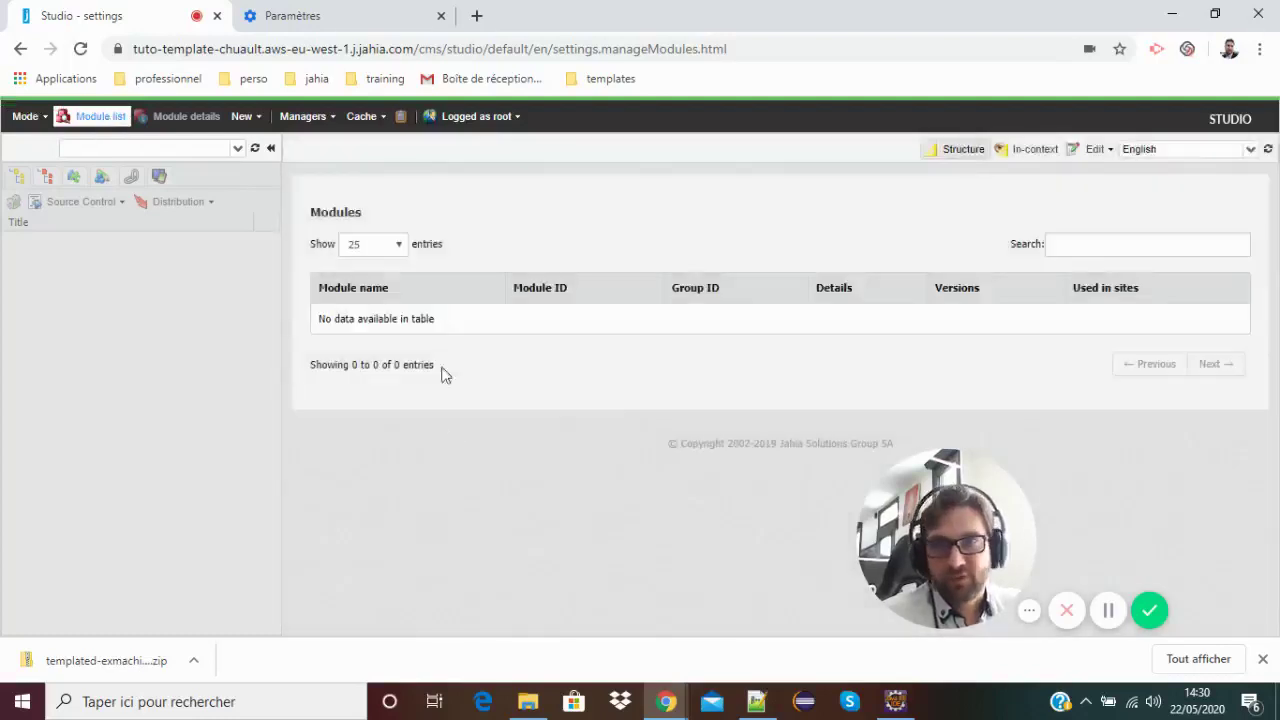
click(37, 122)
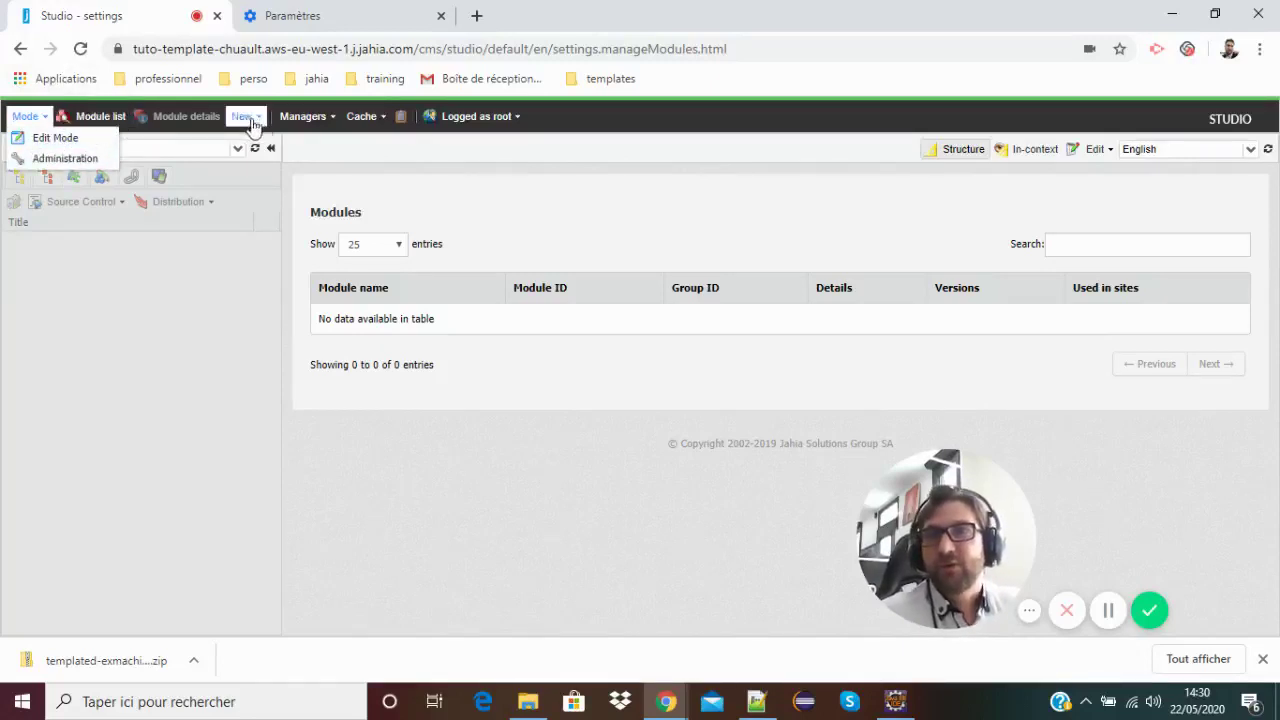
click(318, 124)
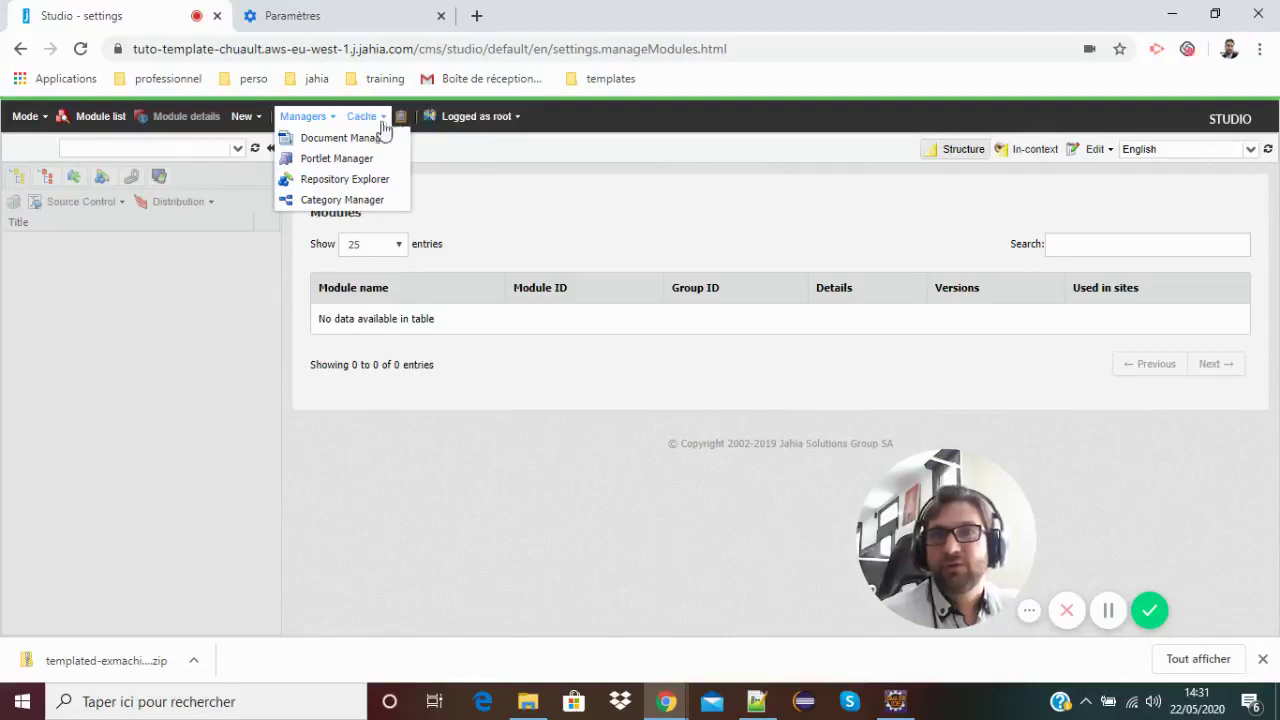
- Create a new module of type templatesSet named "Templates Ex Machina", keeping the default module ID, group ID and sources folder
click(246, 120)
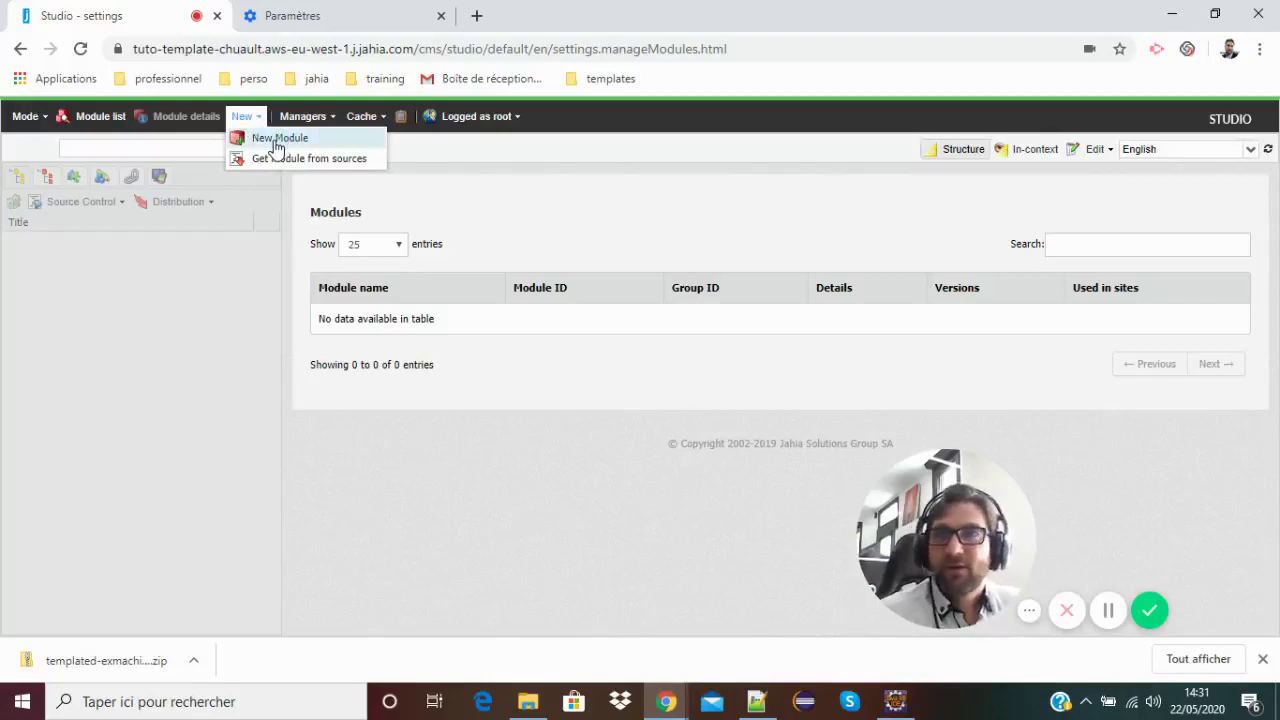
click(277, 140)
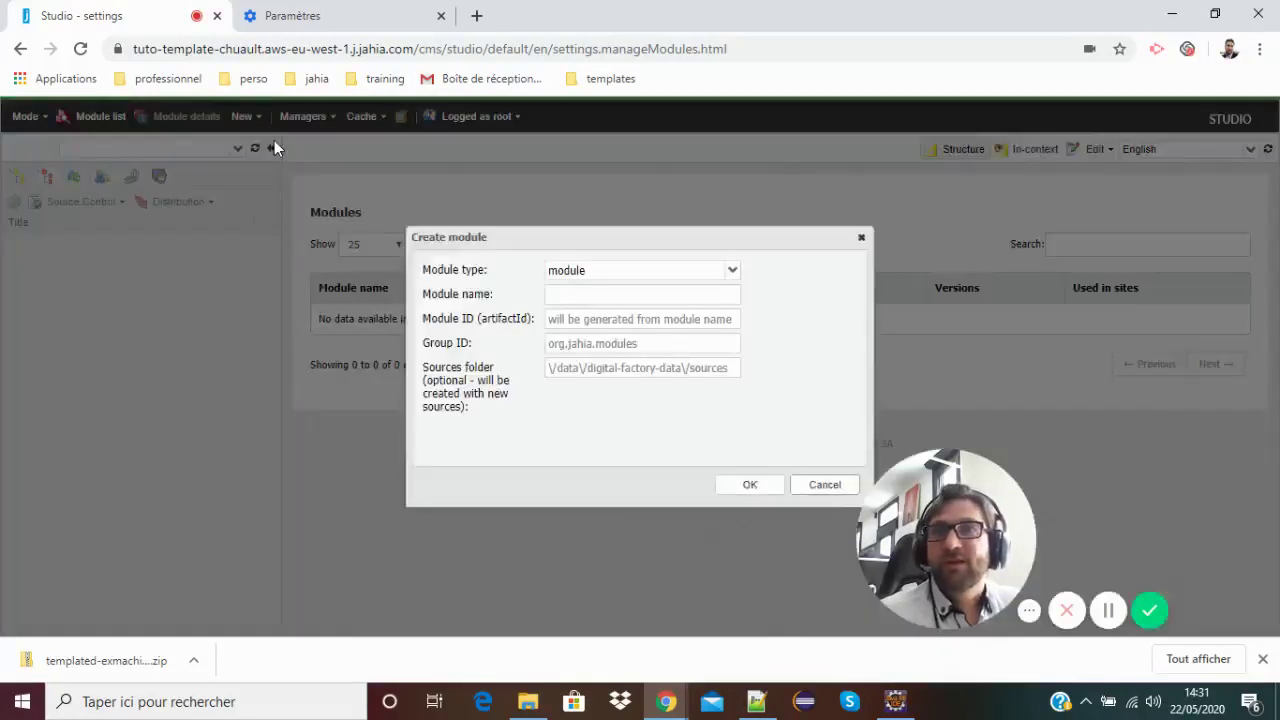
click(732, 272)
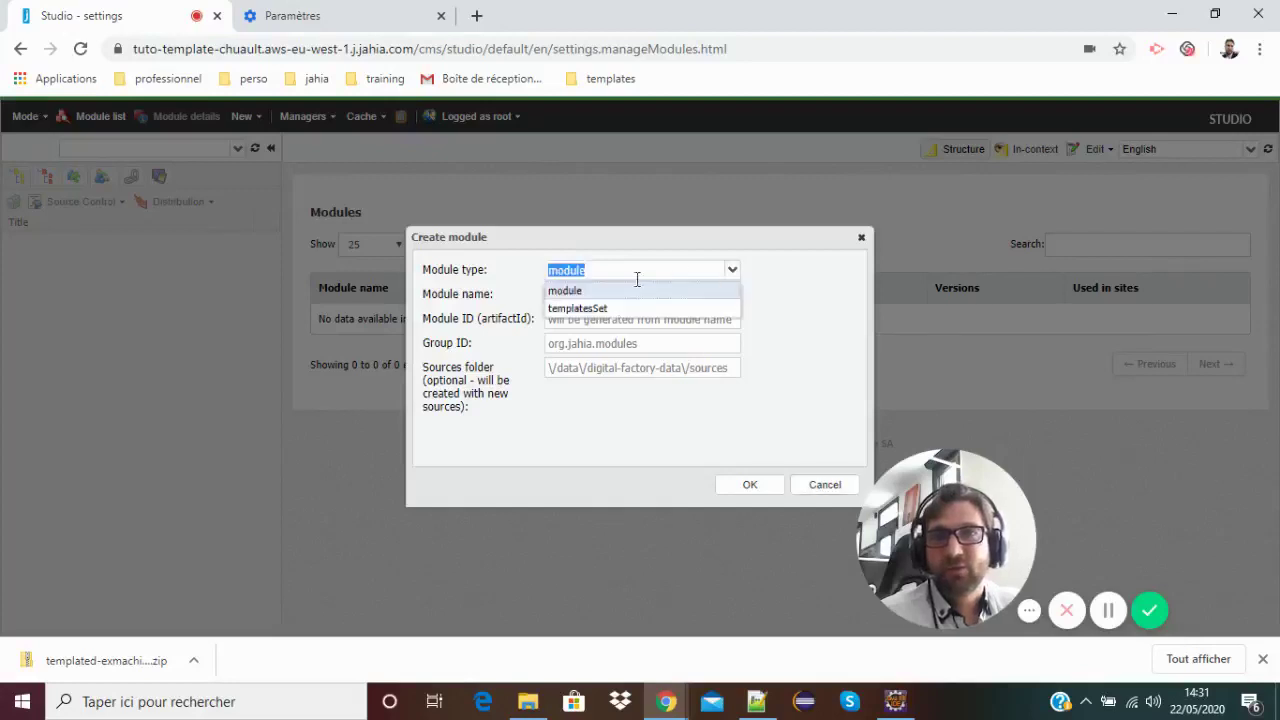
click(592, 308)
click(575, 295)
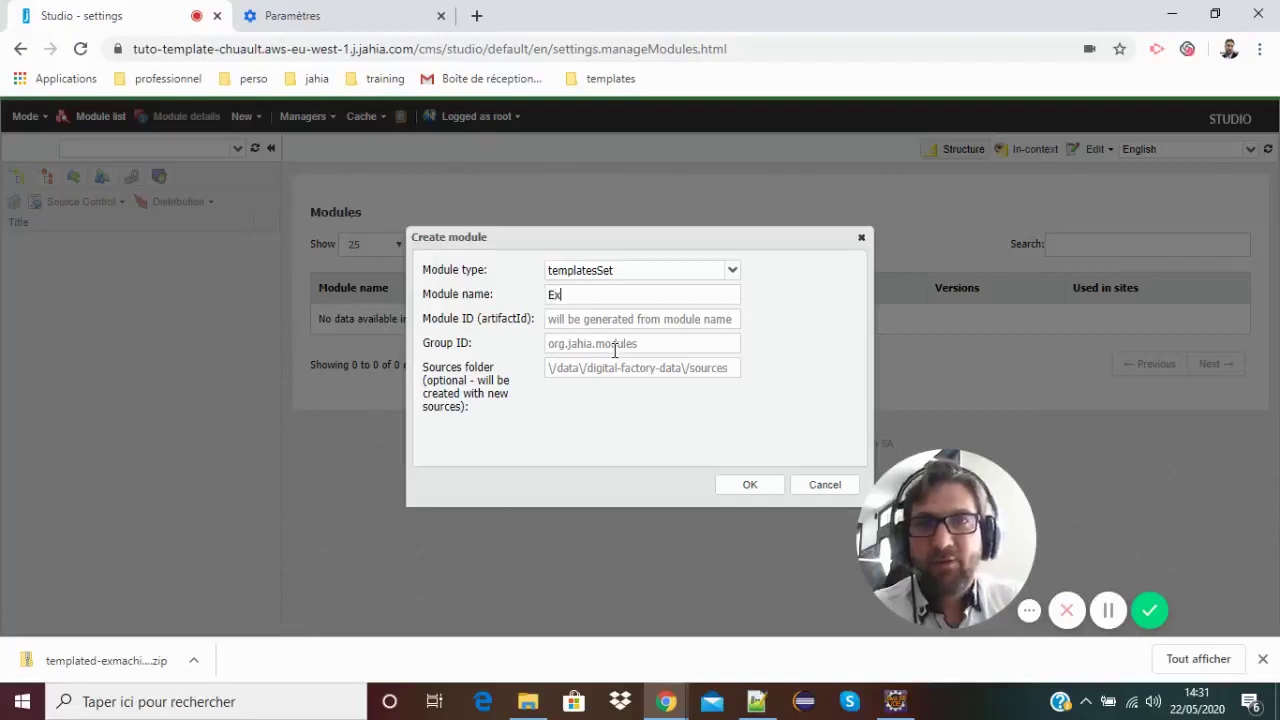
key(BackSpace)
key(BackSpace)
text(Temp)
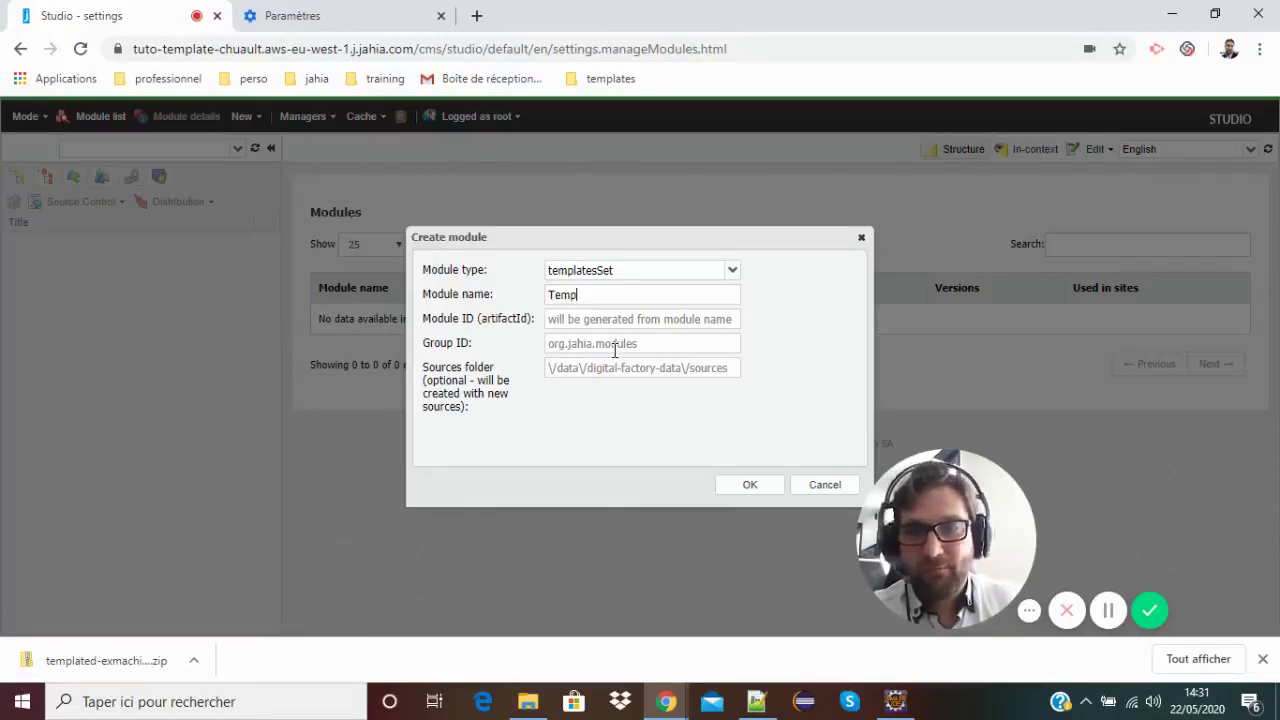
text(lates Ex)
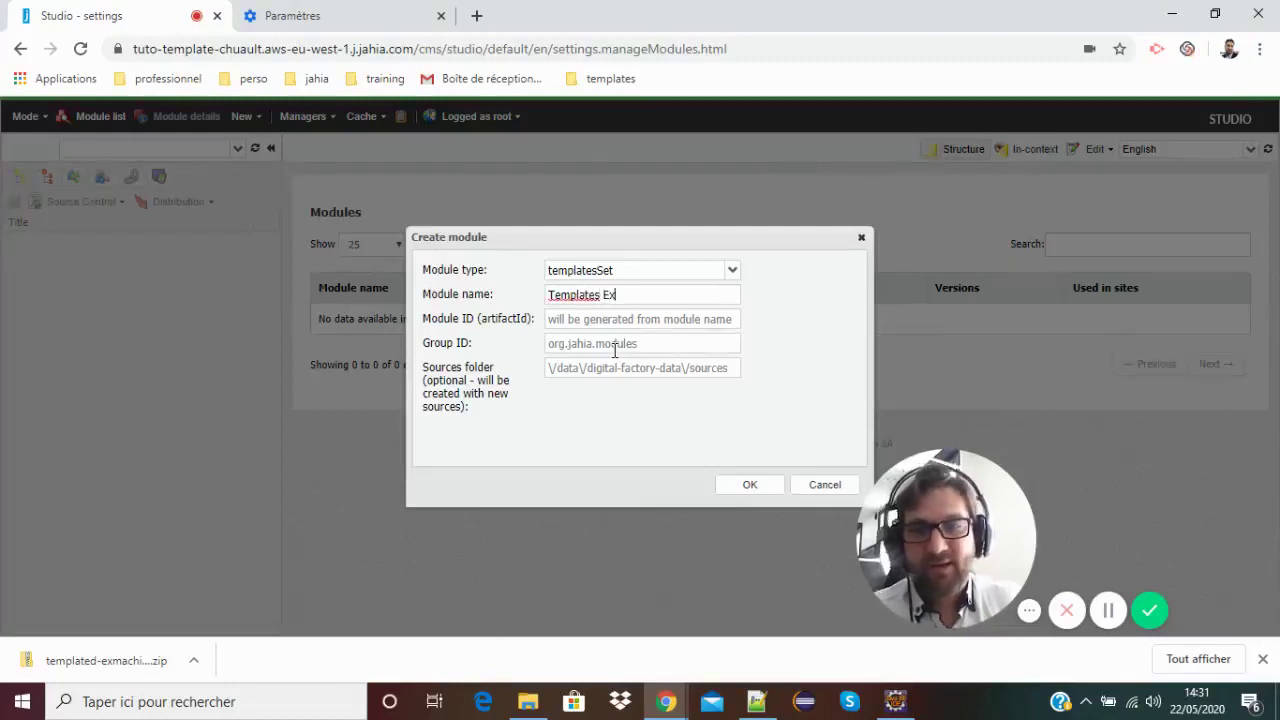
text( Machina)
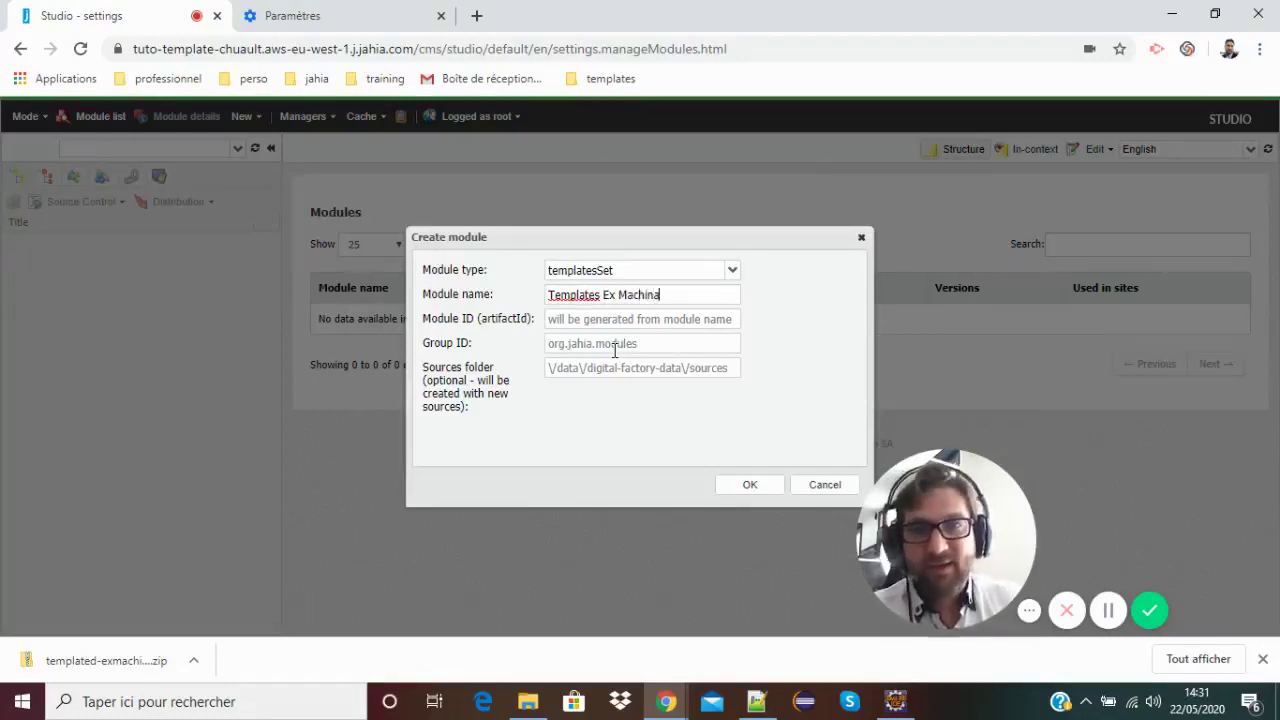
click(741, 487)
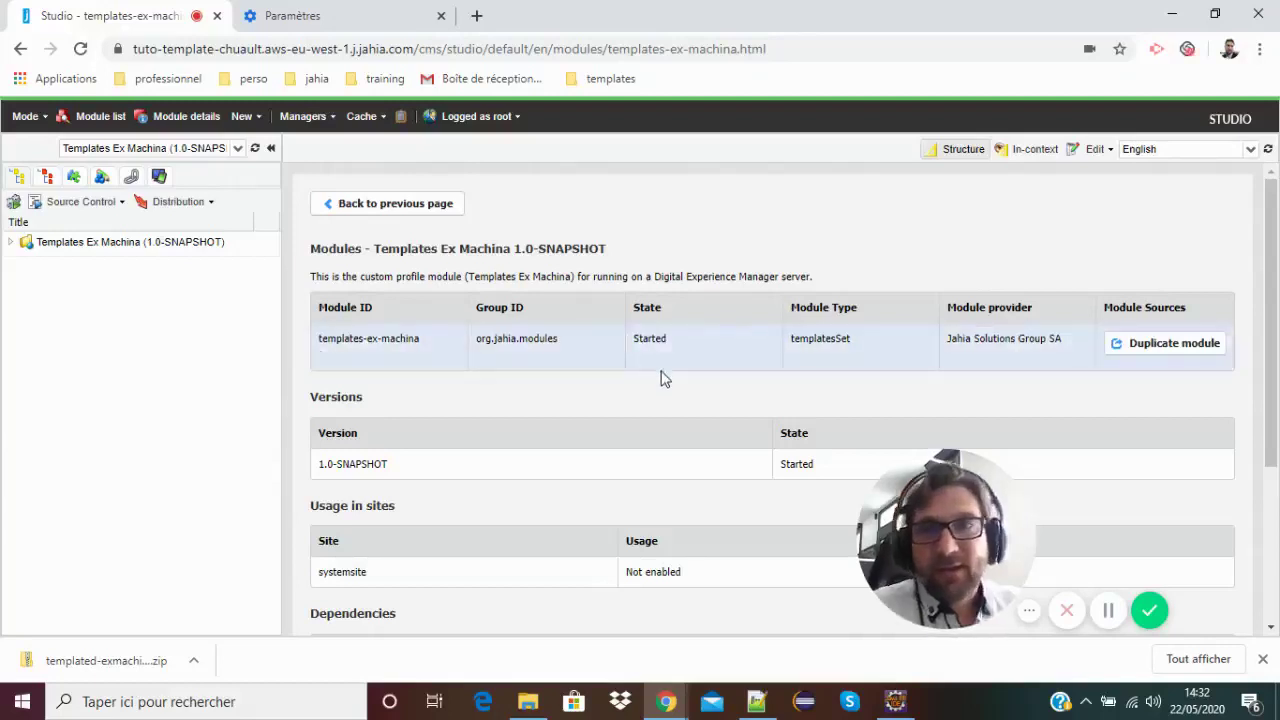
- Open the pom.xml file of the Templates Ex Machina module and review it down to the build section
click(11, 244)
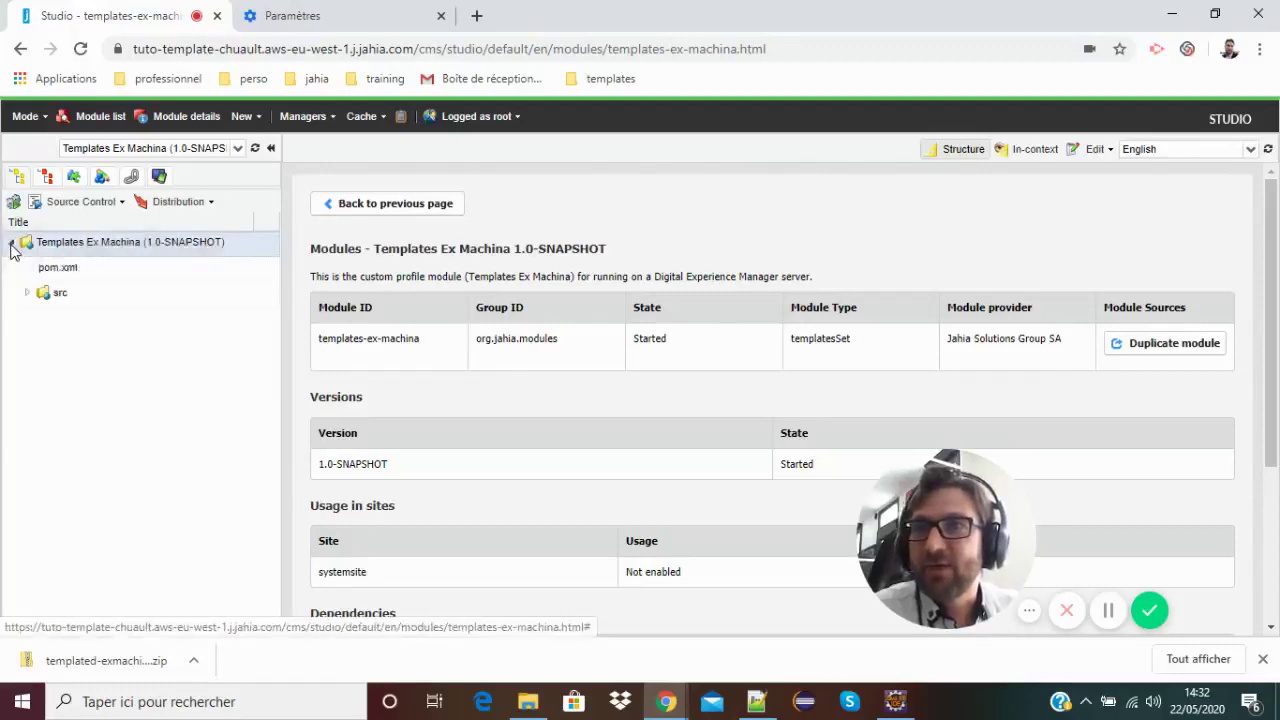
click(85, 276)
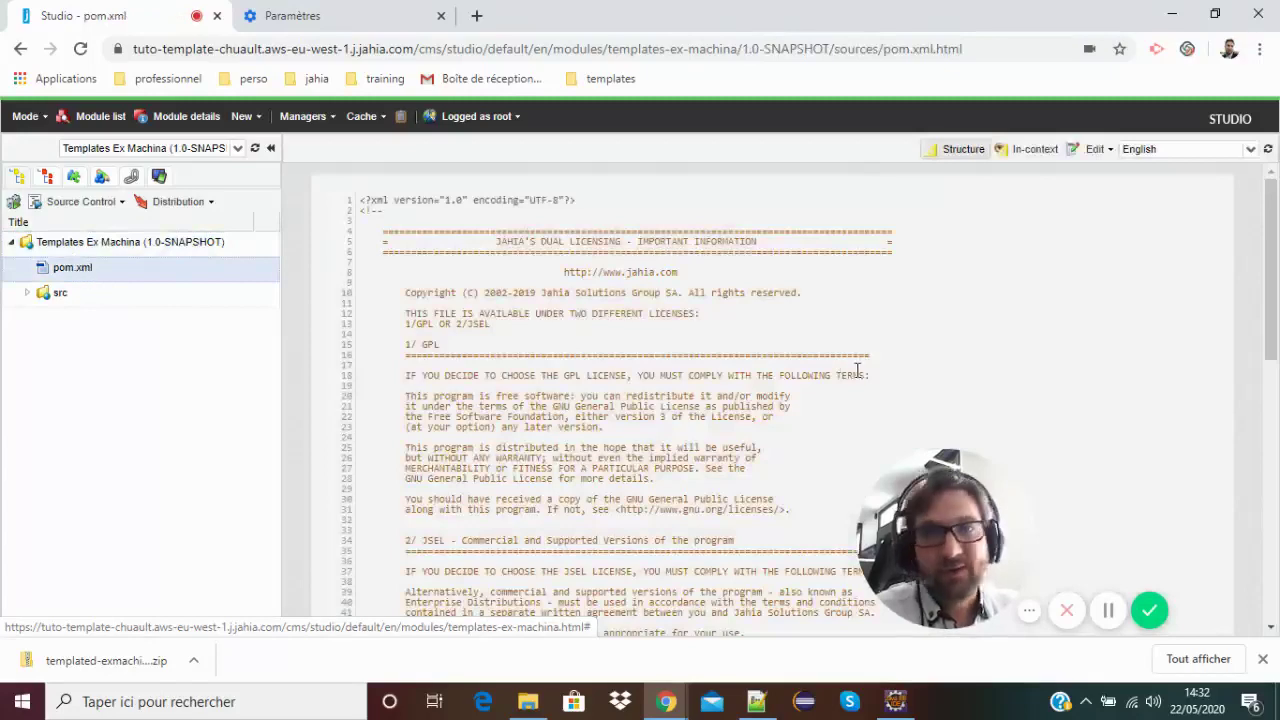
scroll(850, 368, down, 10)
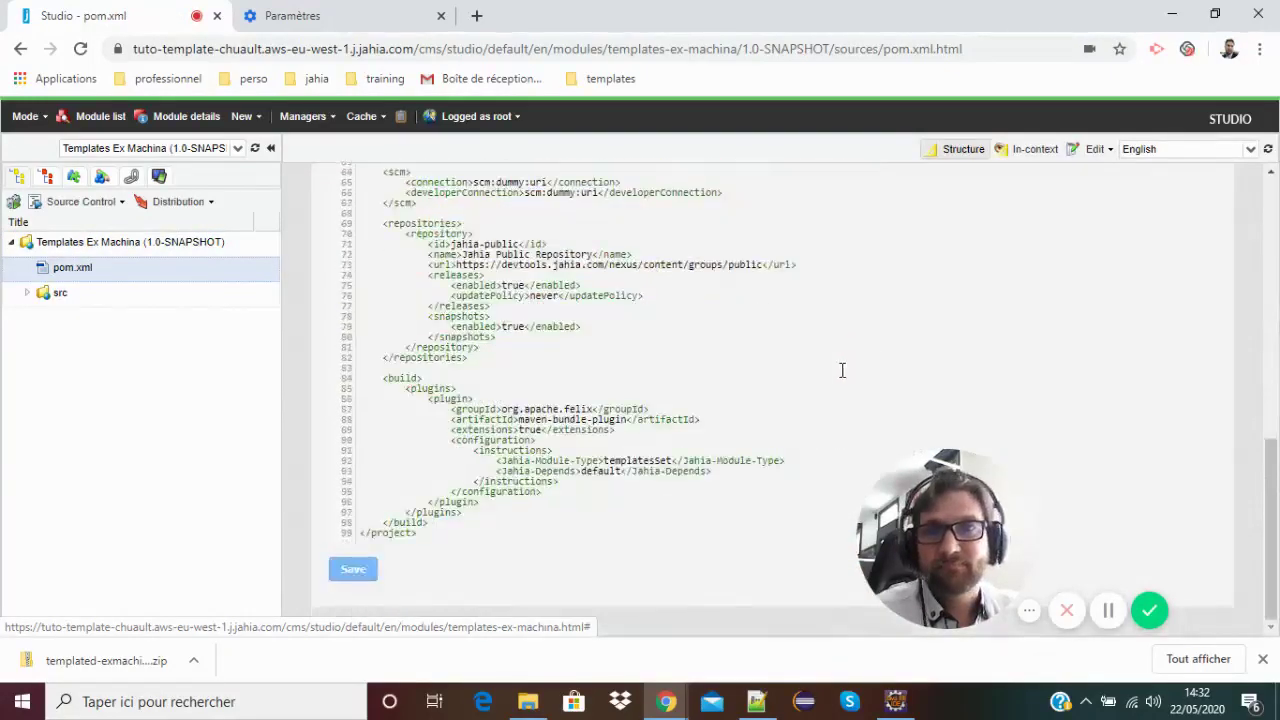
- Expand the src/main/import folder in the module sources and open repository.xml to view its content
click(28, 294)
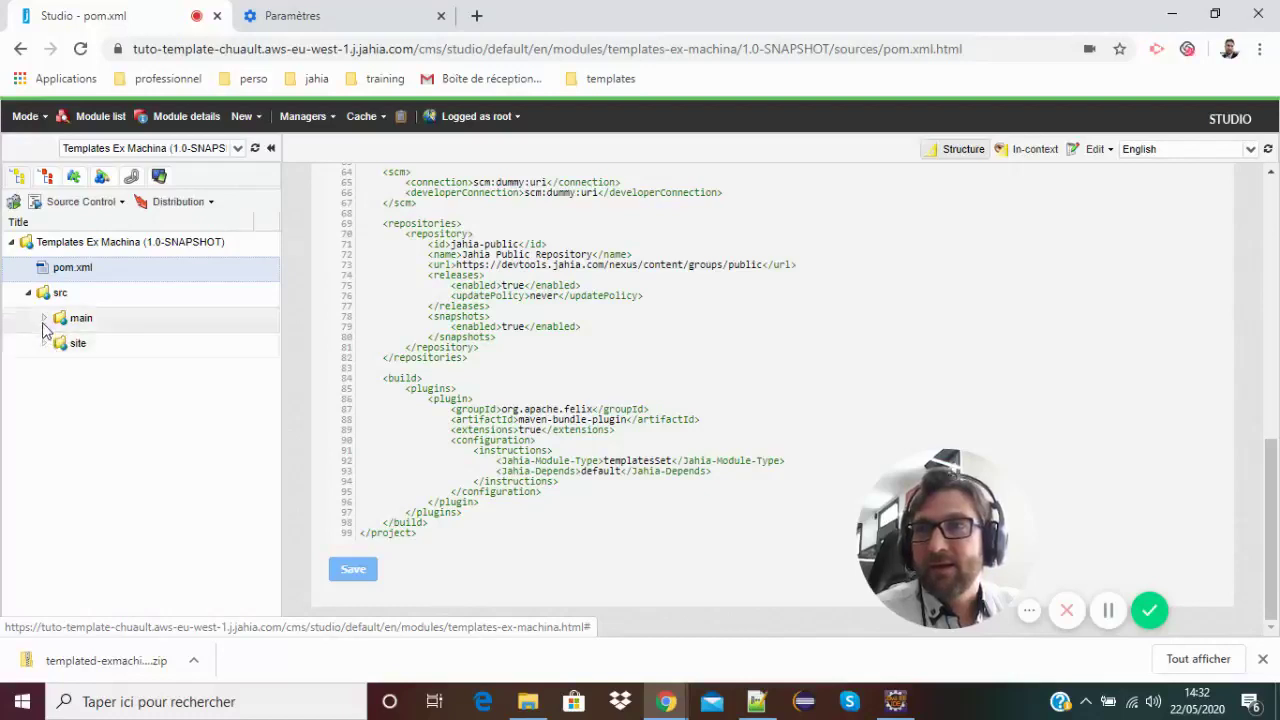
click(44, 319)
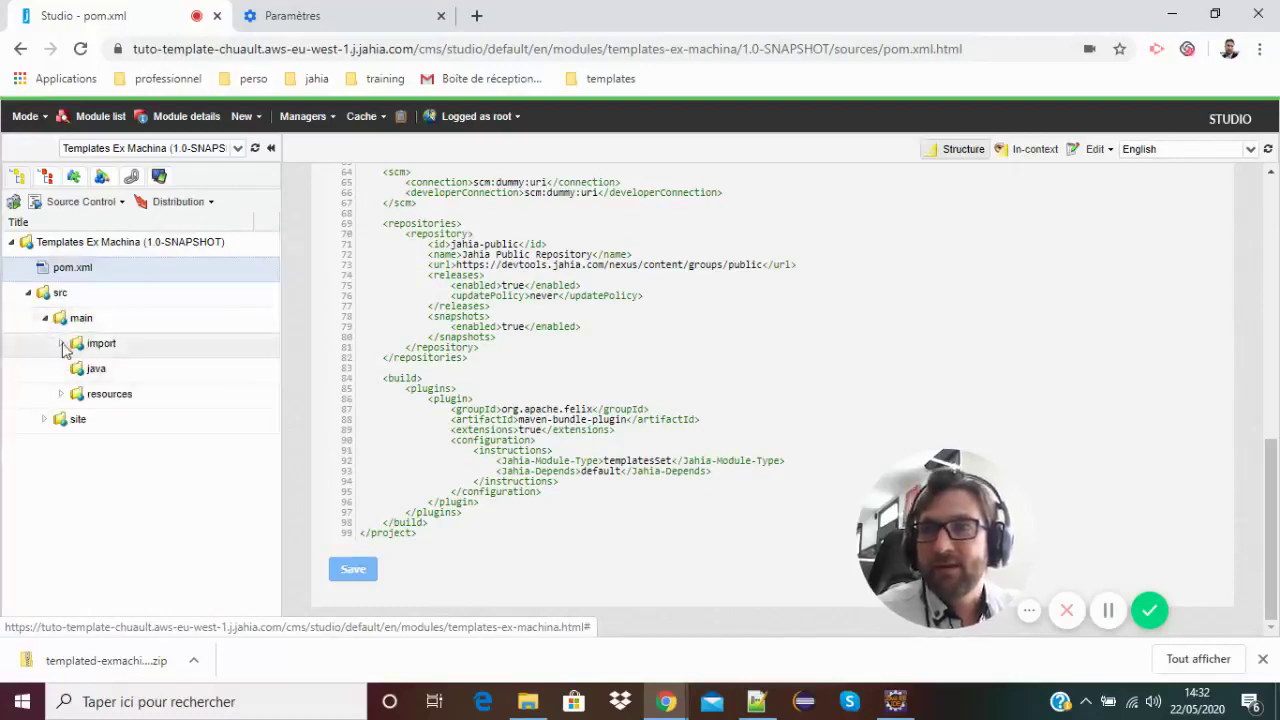
click(61, 344)
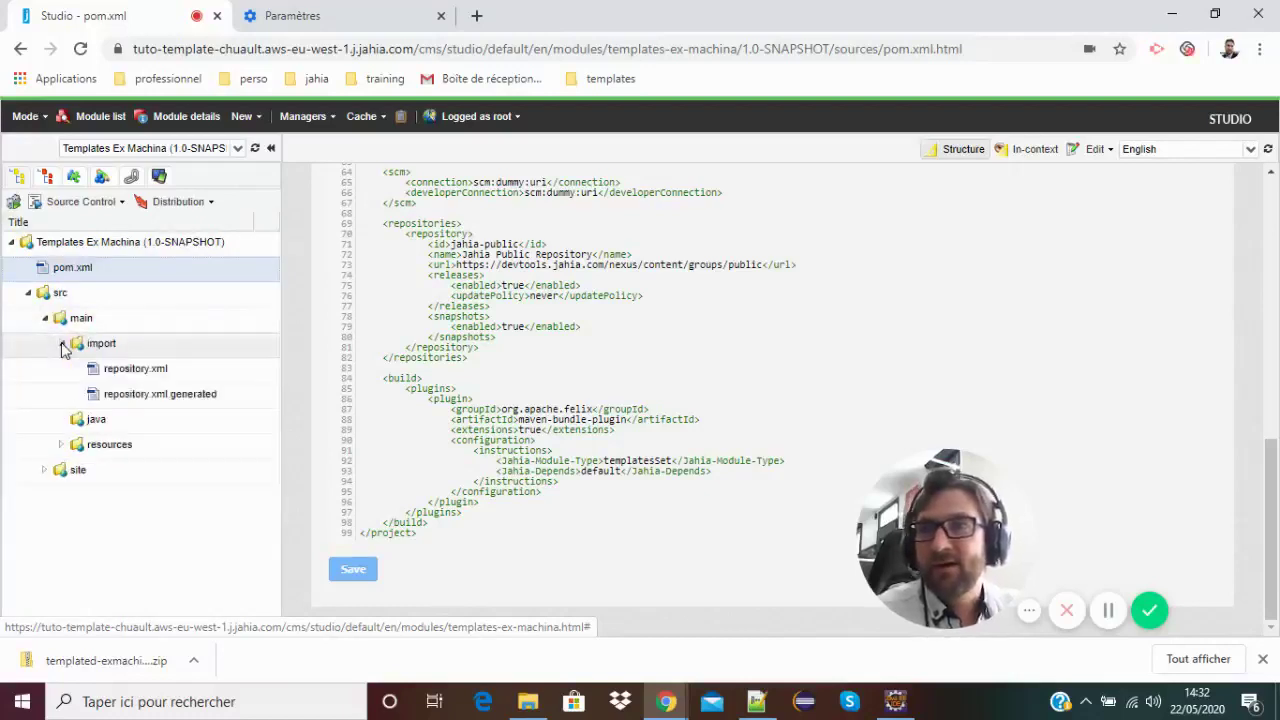
click(146, 372)
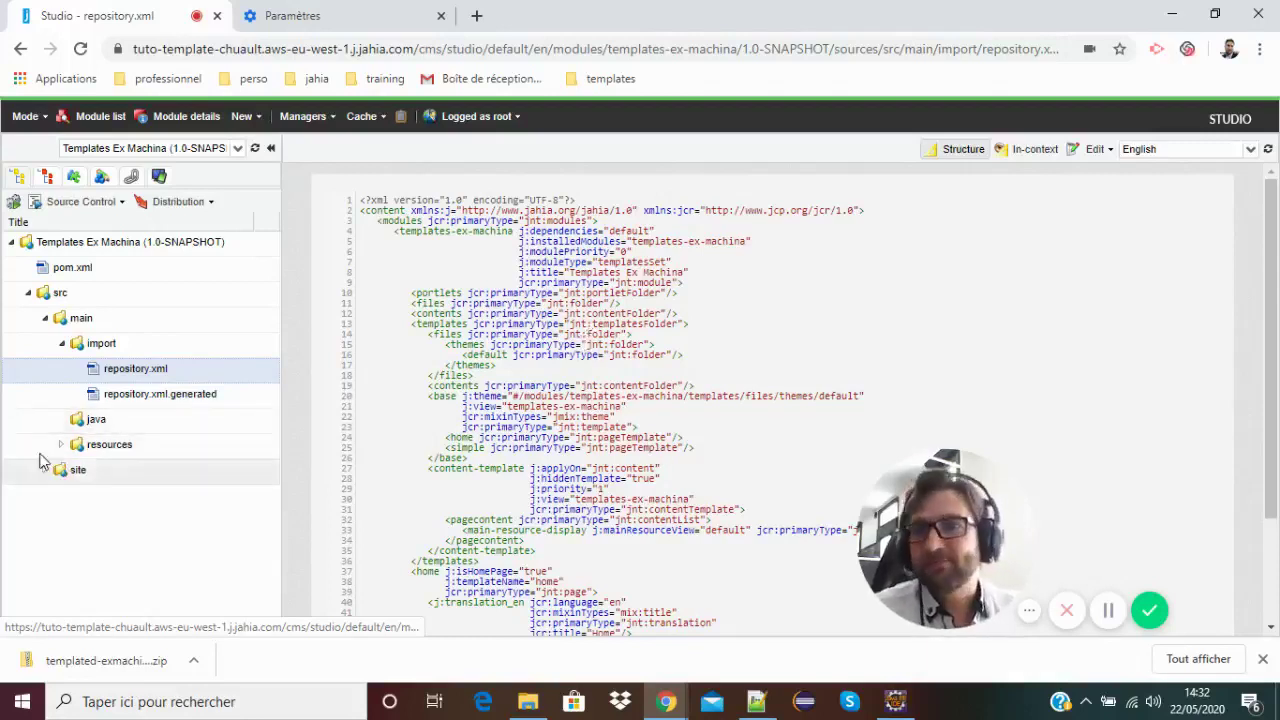
- Expand src/main/resources and its inner resources folder, widen the source tree, and view templates-ex-machina.properties
click(96, 420)
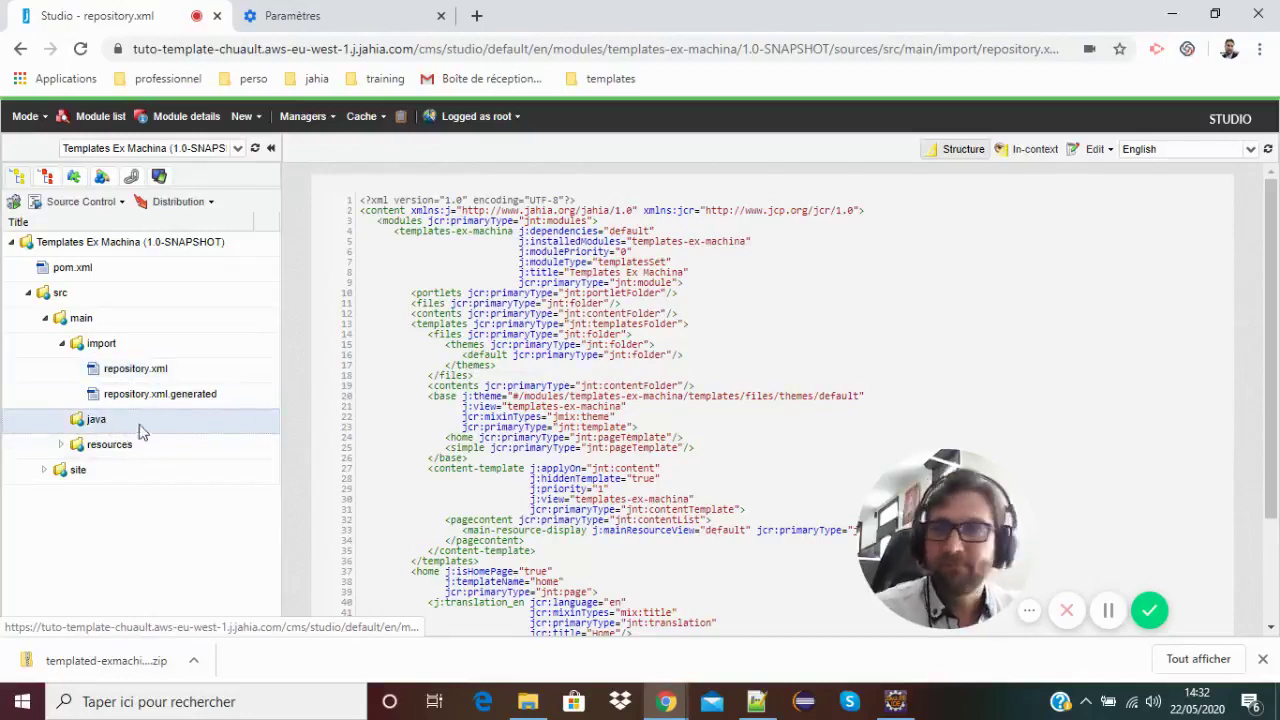
click(62, 445)
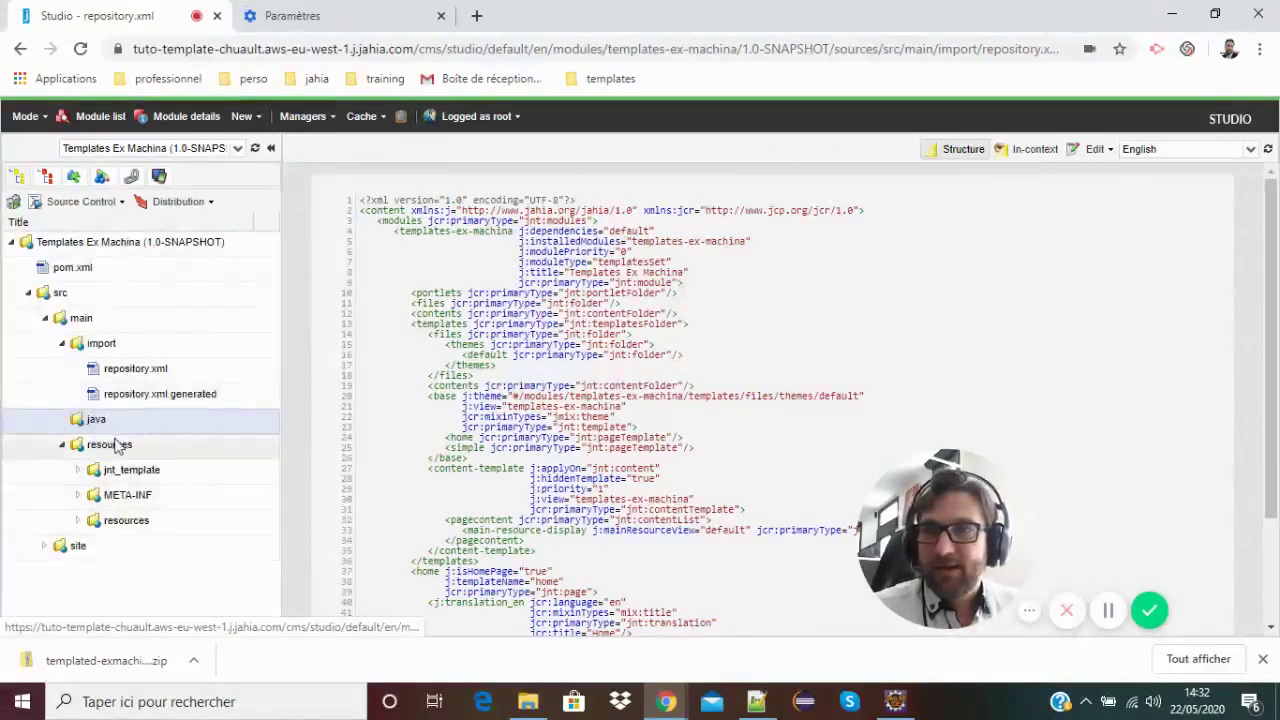
click(79, 521)
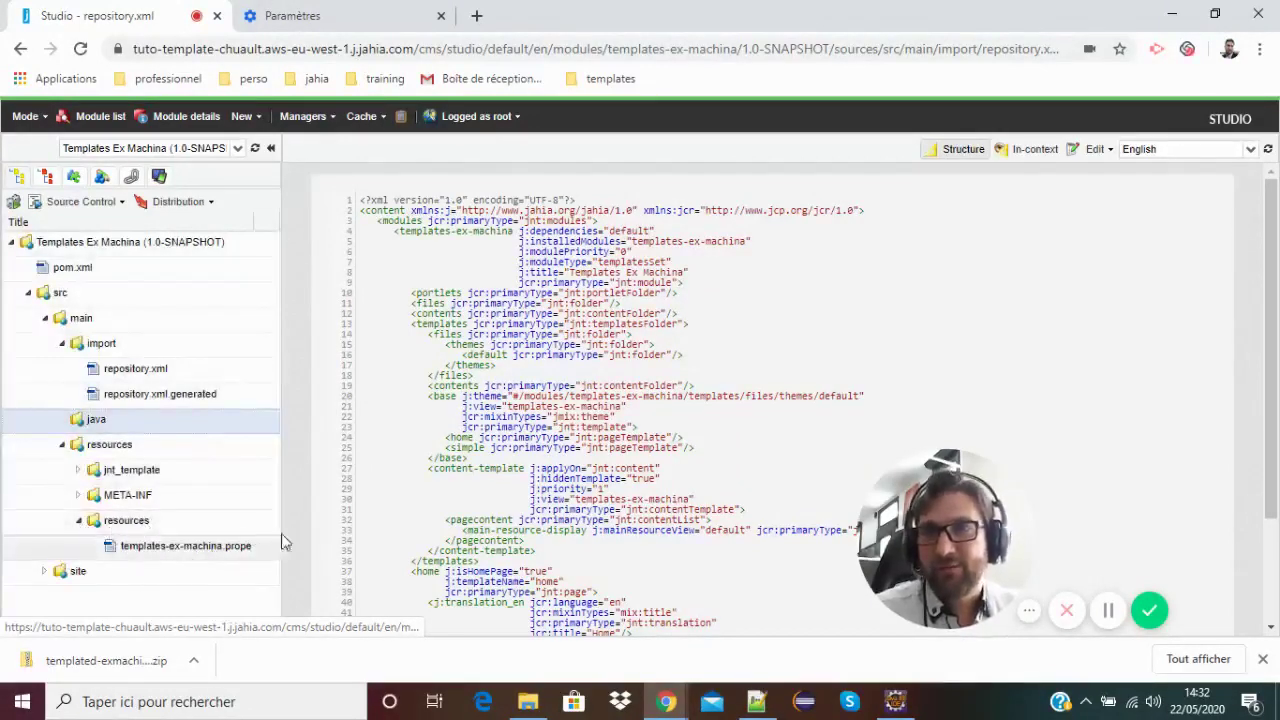
drag(281, 523, 540, 555)
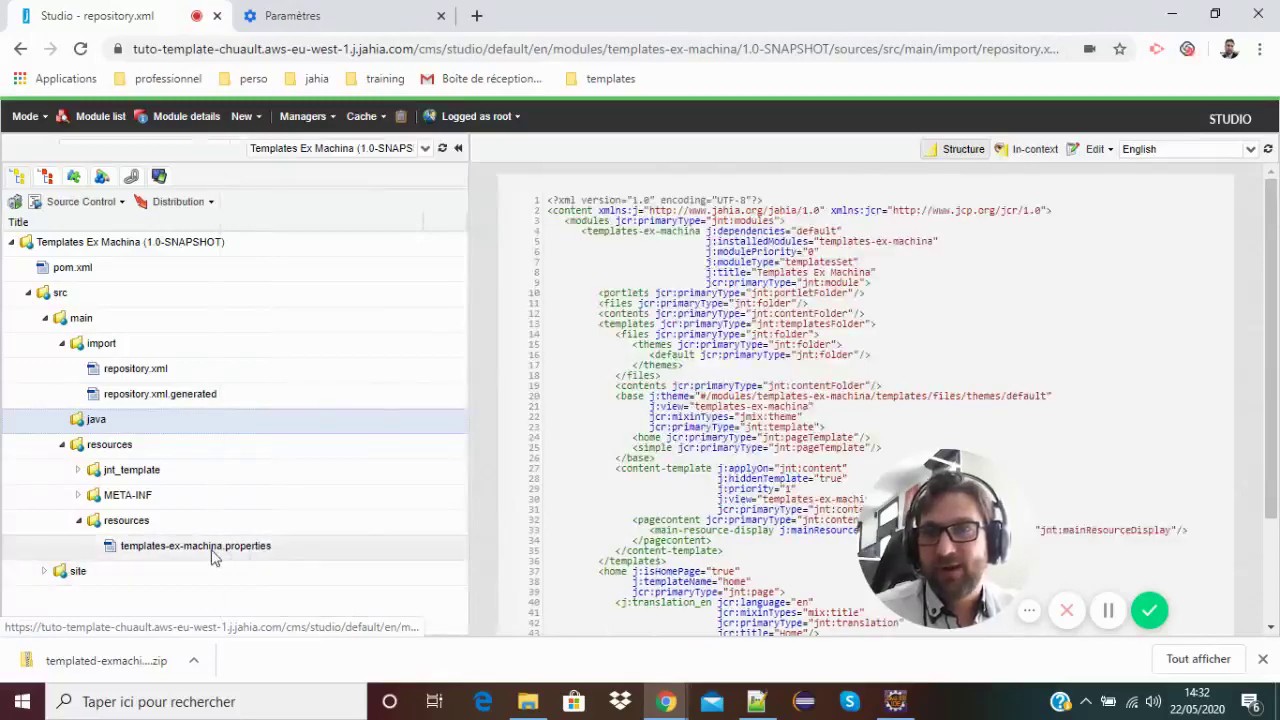
click(213, 557)
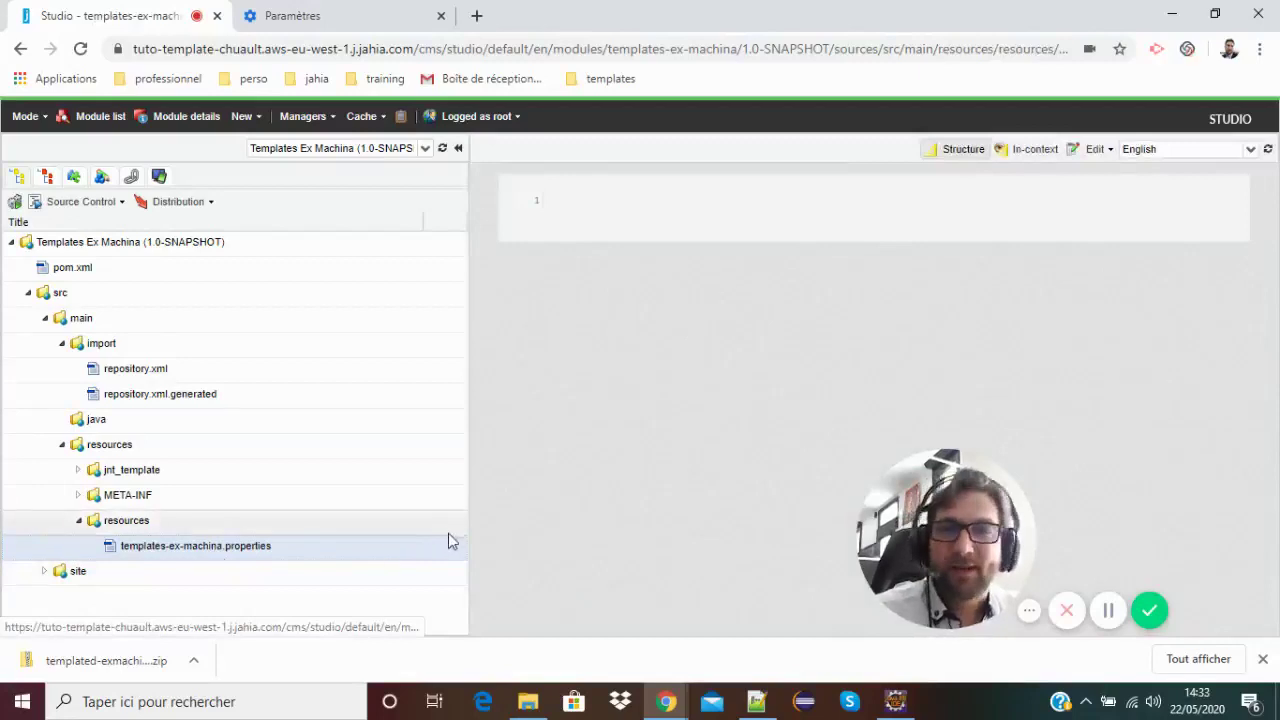
- Expand the META-INF folder, look into its spring subfolder, and open definitions.cnd to view the namespace definitions
click(79, 496)
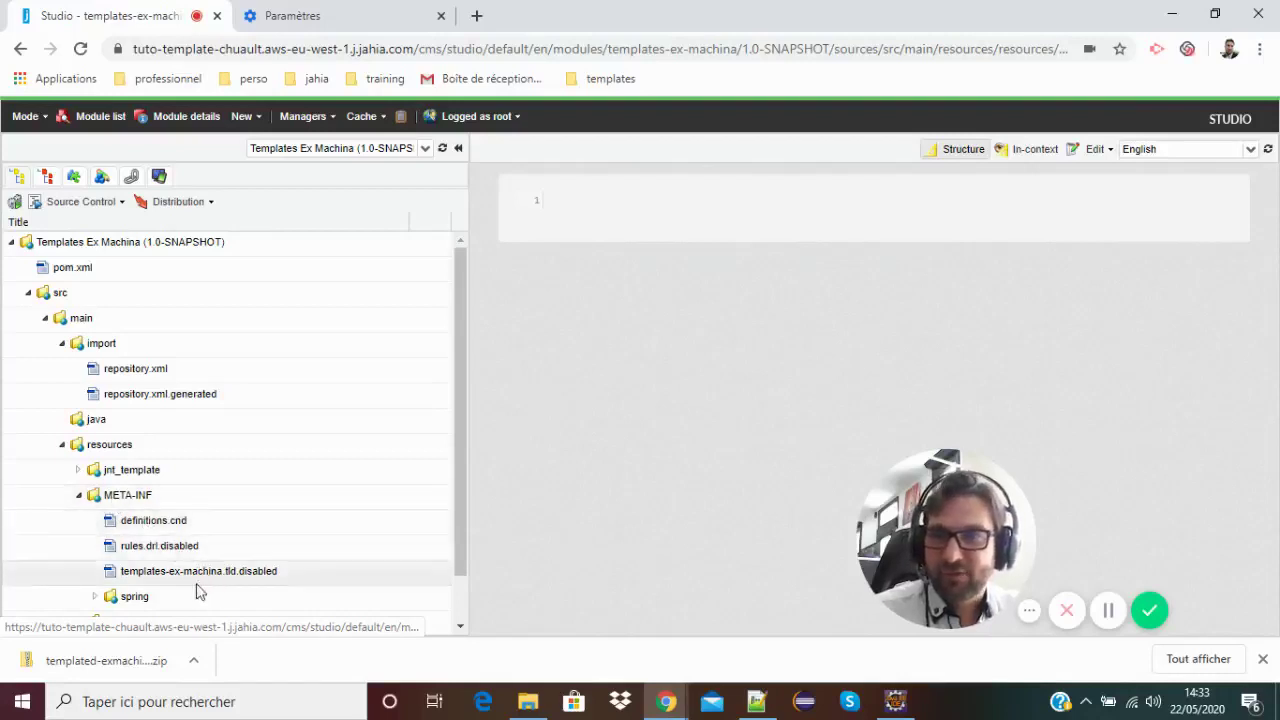
click(97, 600)
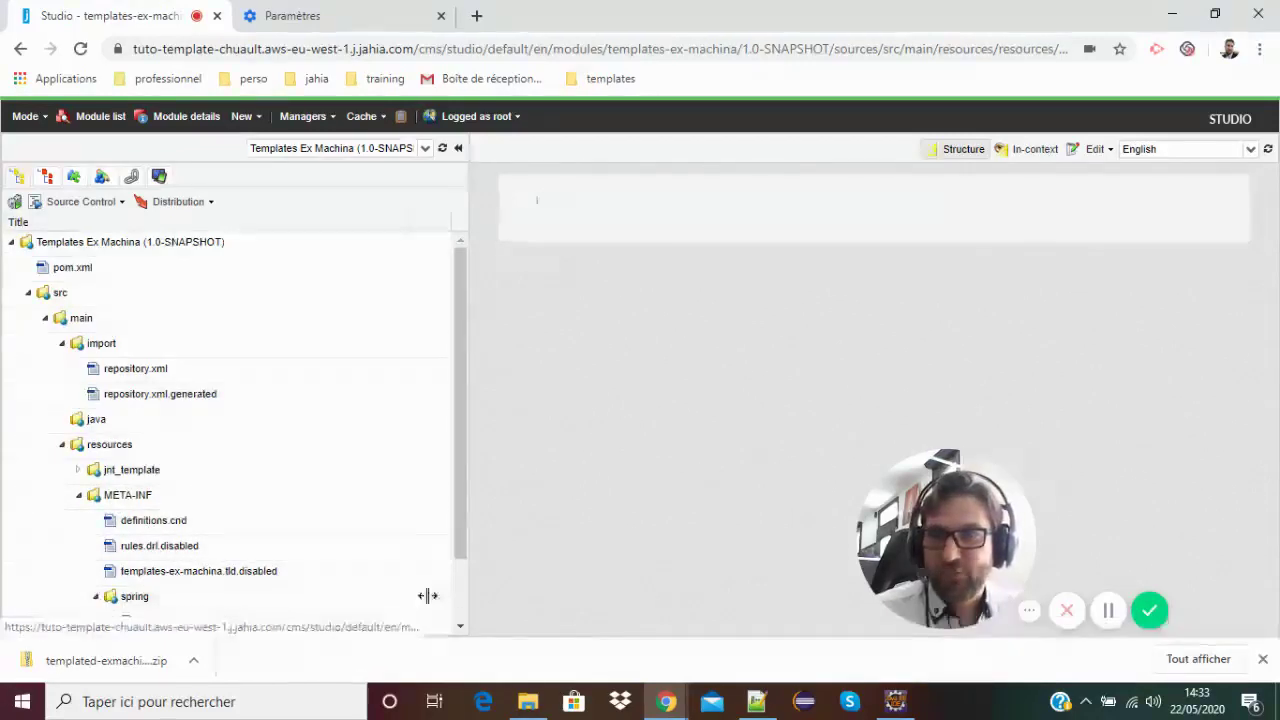
scroll(286, 611, down, 1)
click(96, 518)
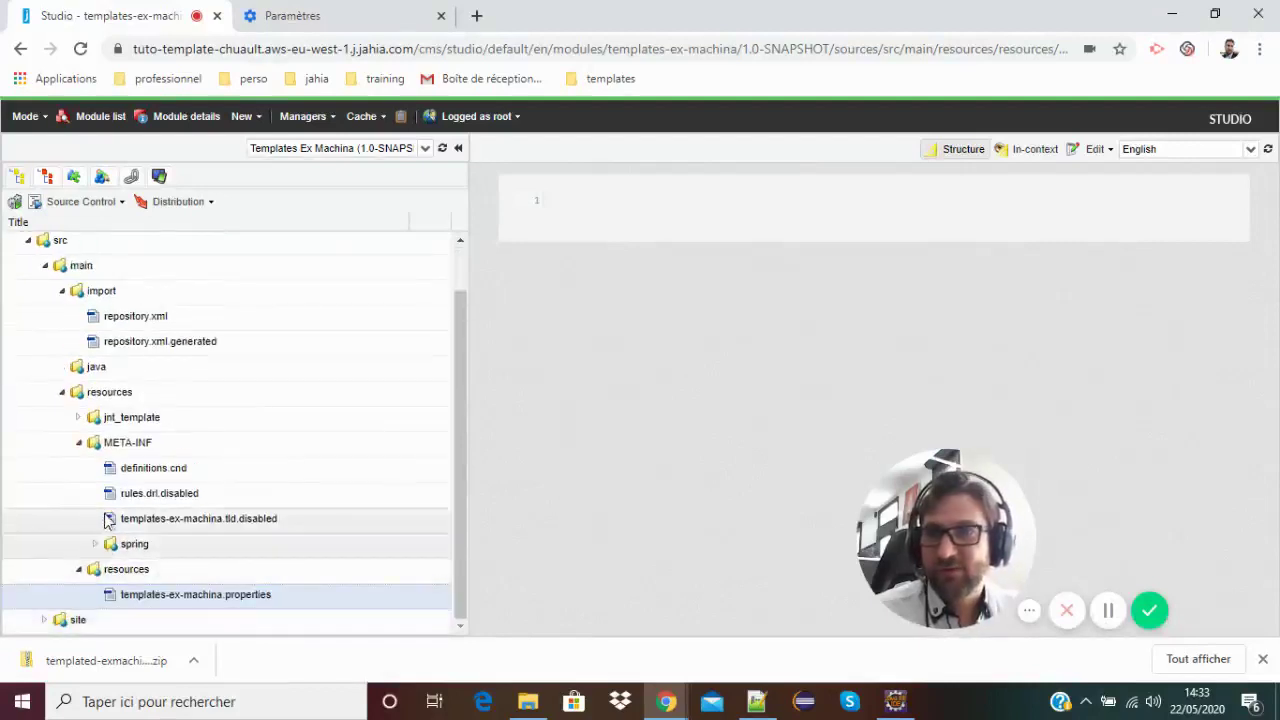
click(157, 469)
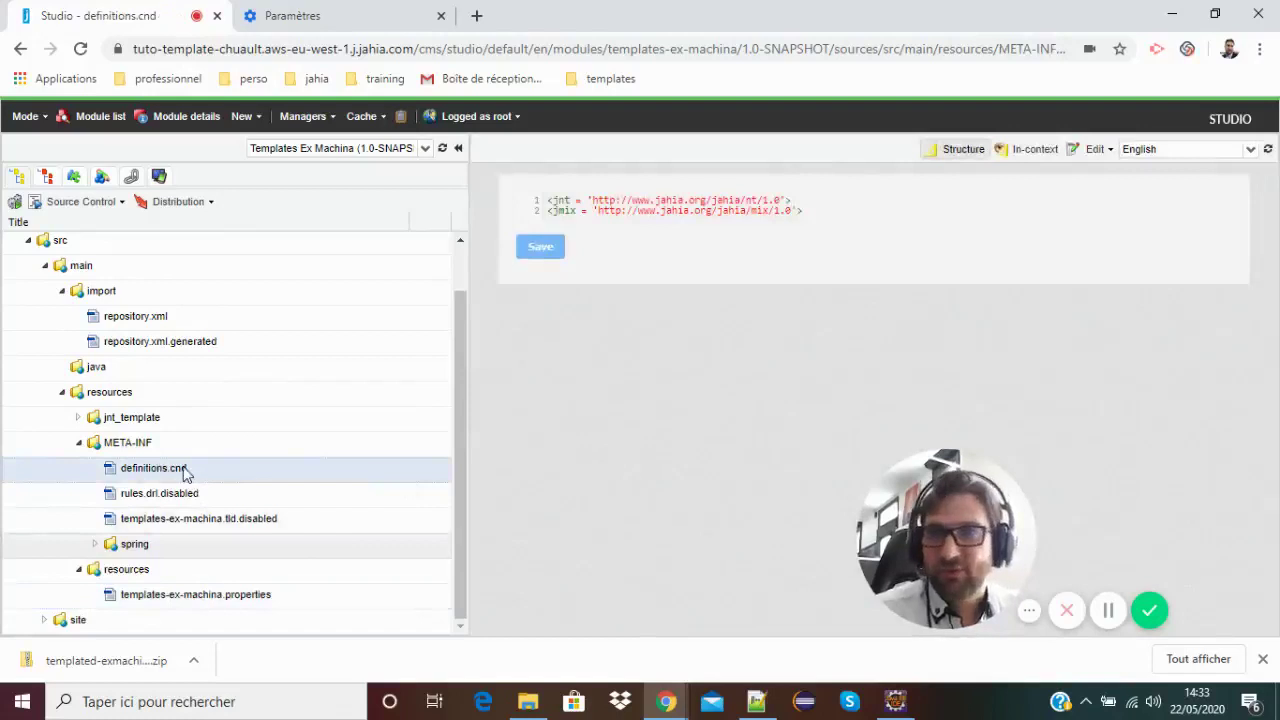
- Collapse META-INF and the inner resources folder, and expand jnt_template down to the contents of its html folder
click(79, 442)
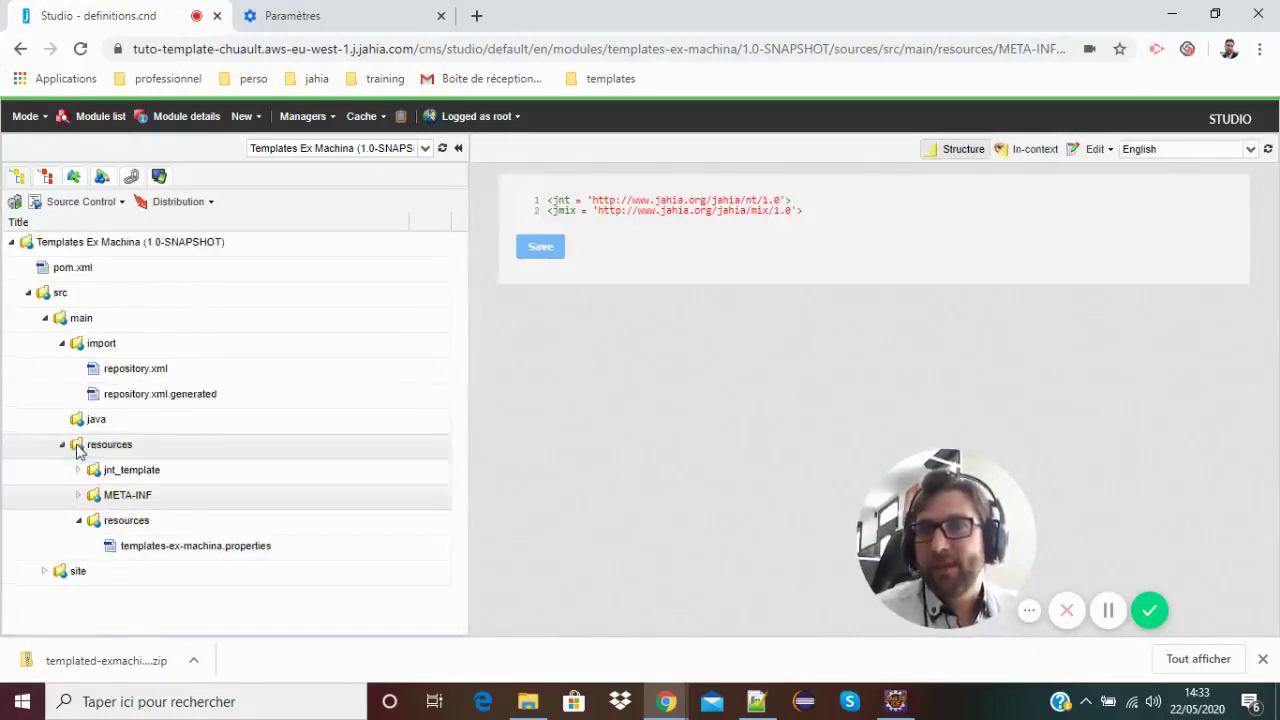
click(79, 520)
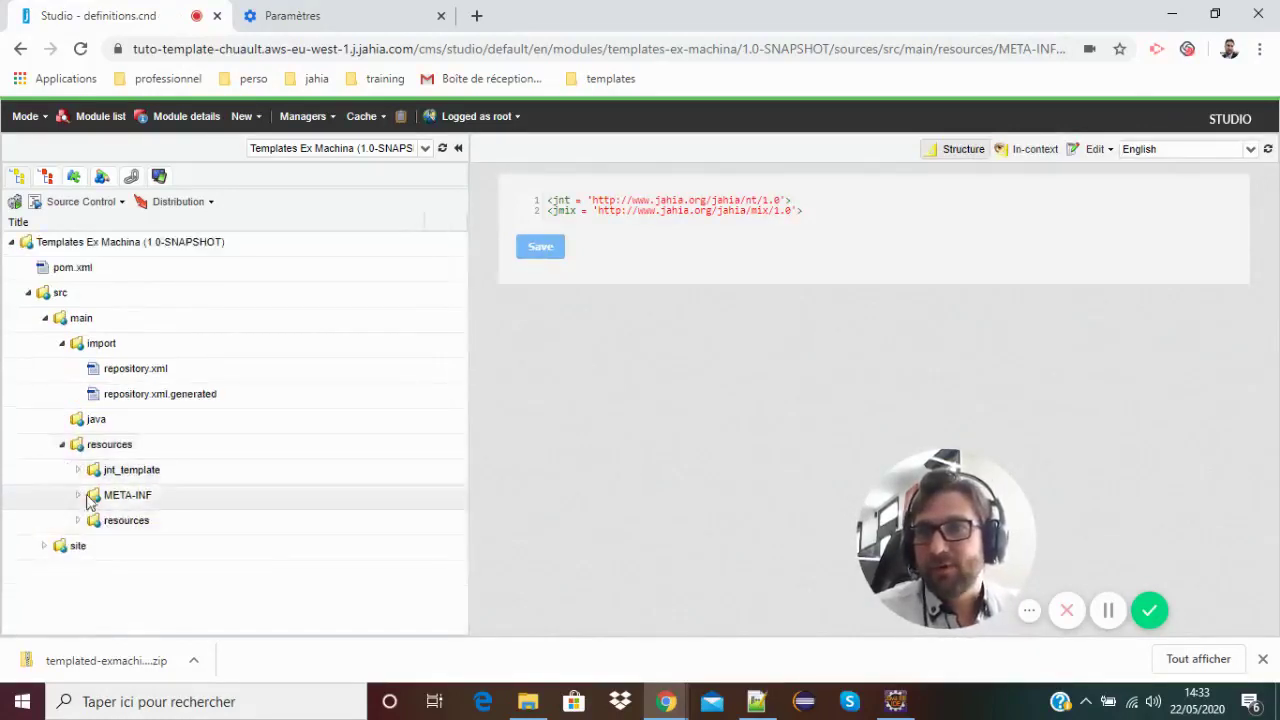
click(79, 472)
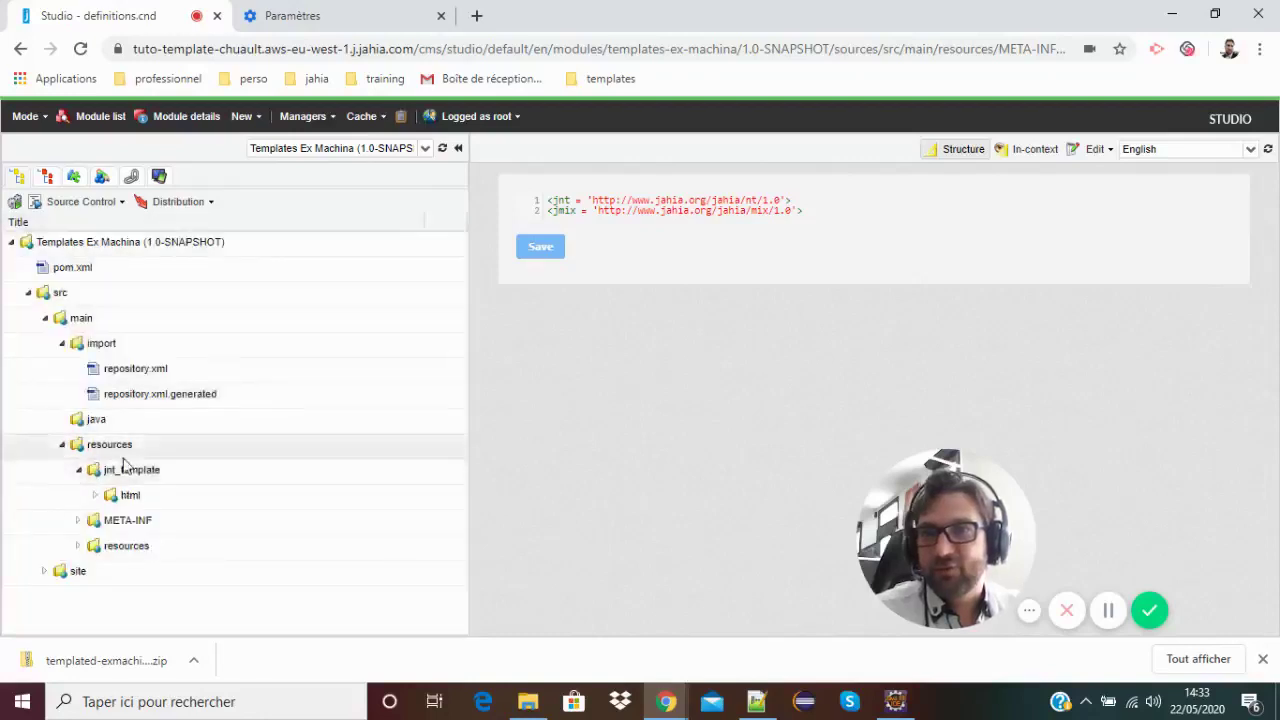
click(97, 497)
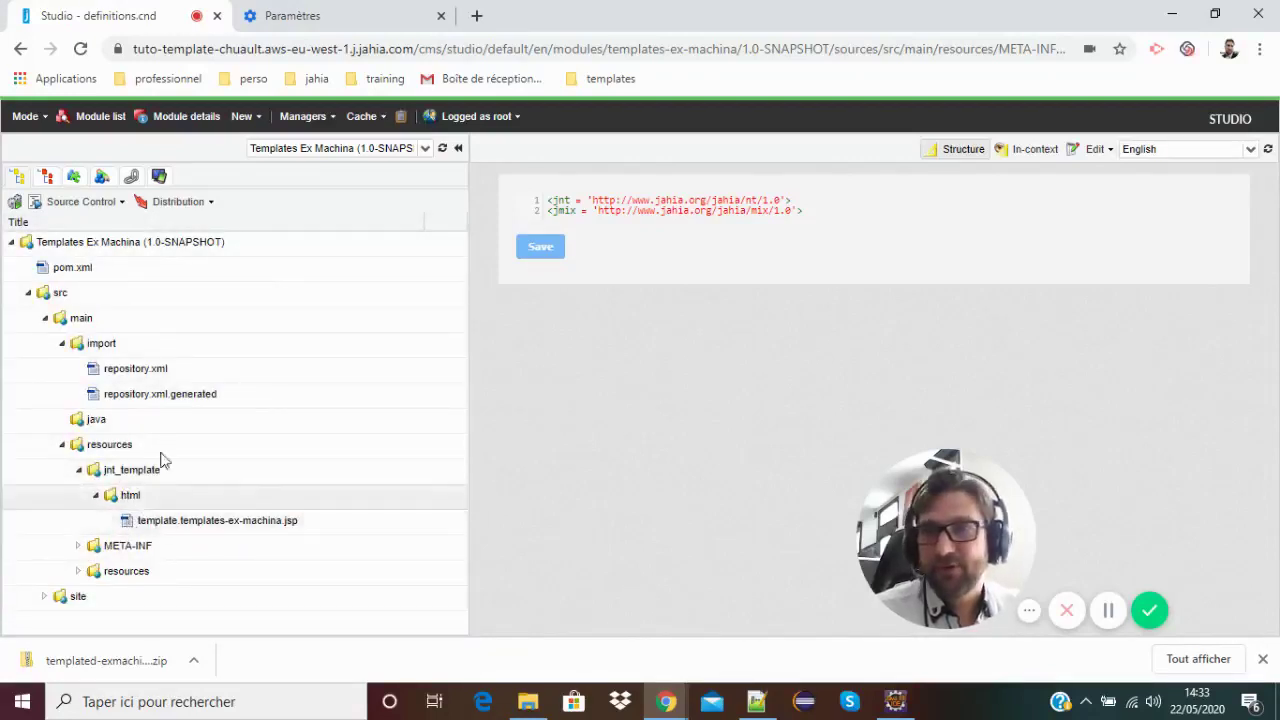
- Open template.templates-ex-machina.jsp and examine its page title expression and the pagecontent area tag in the body
click(185, 528)
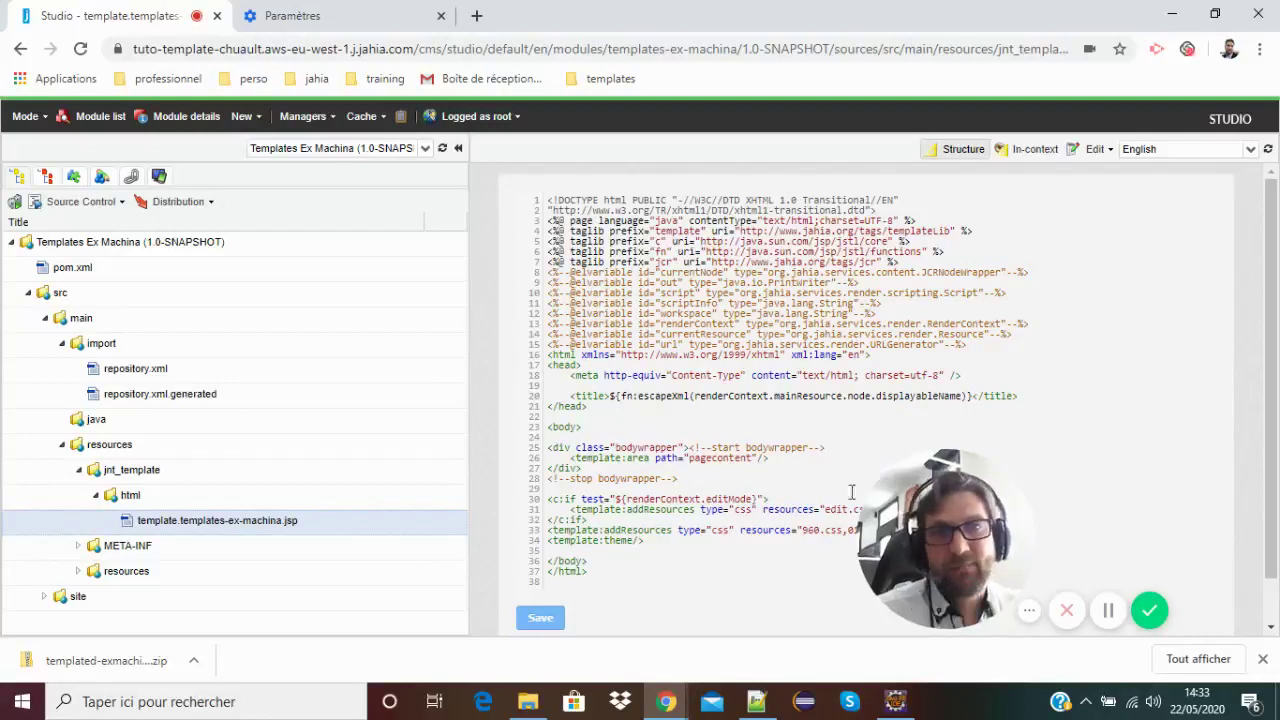
drag(910, 542, 1015, 542)
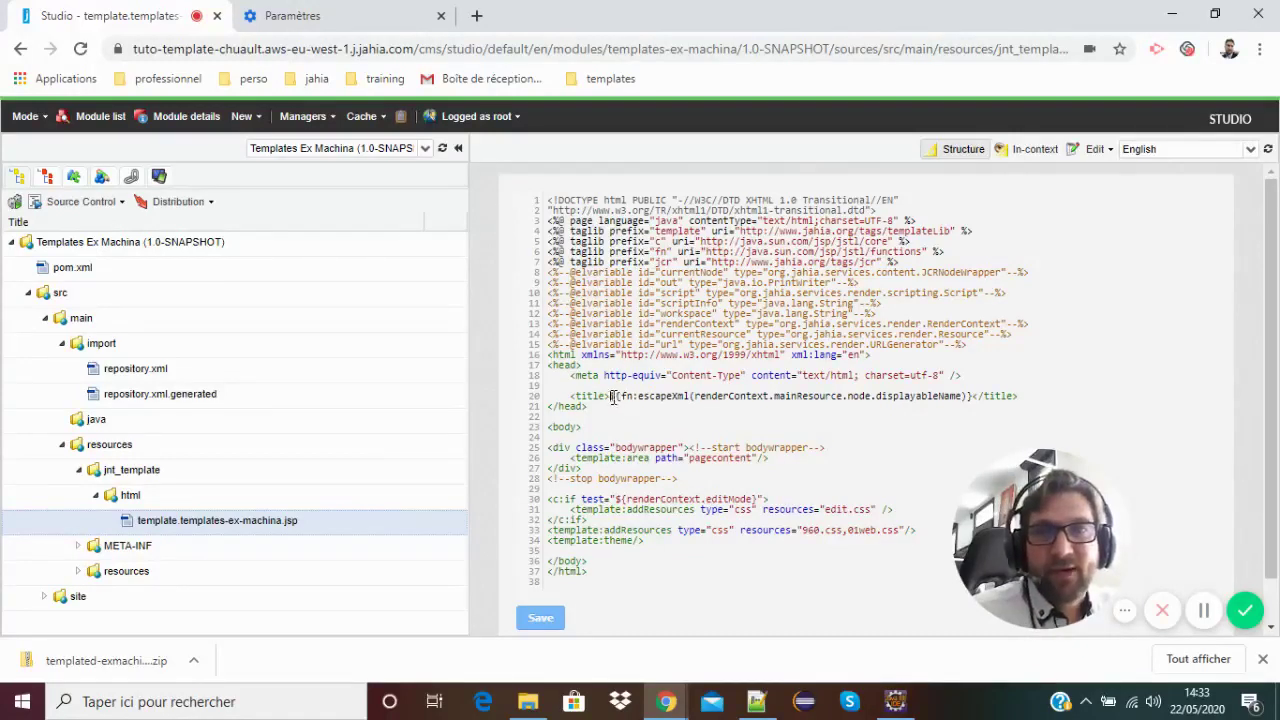
drag(612, 397, 824, 396)
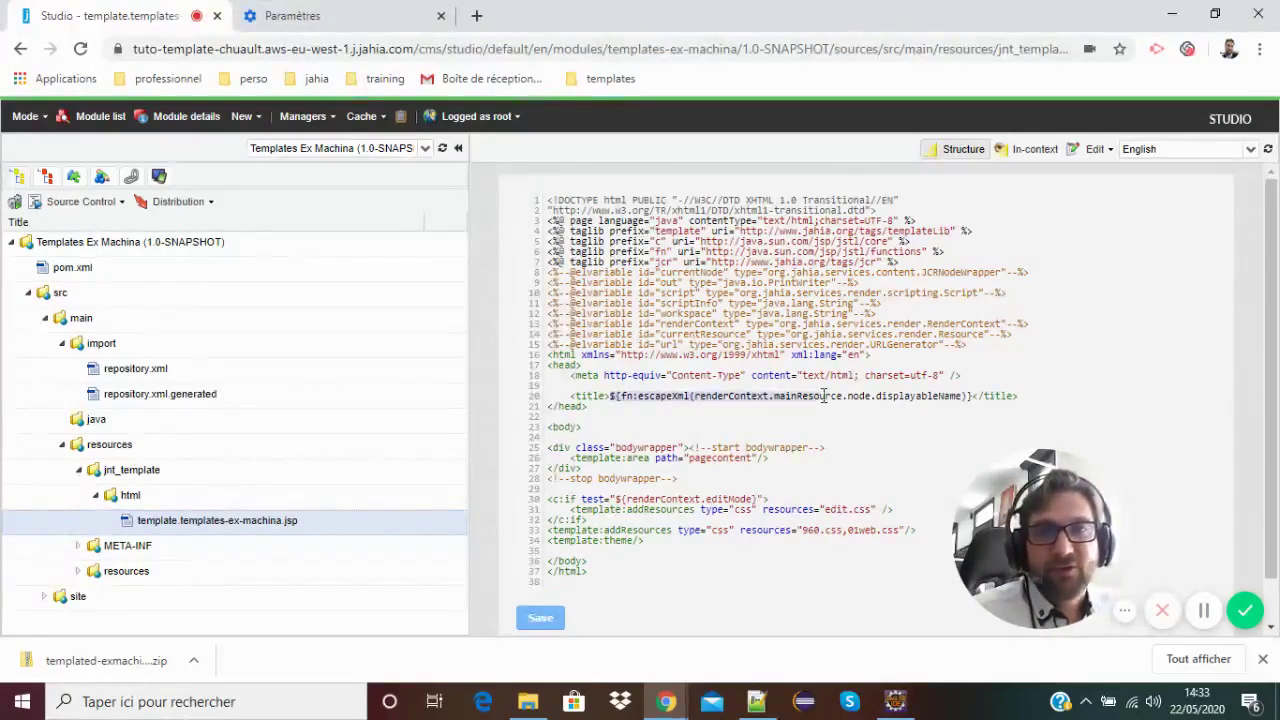
click(686, 432)
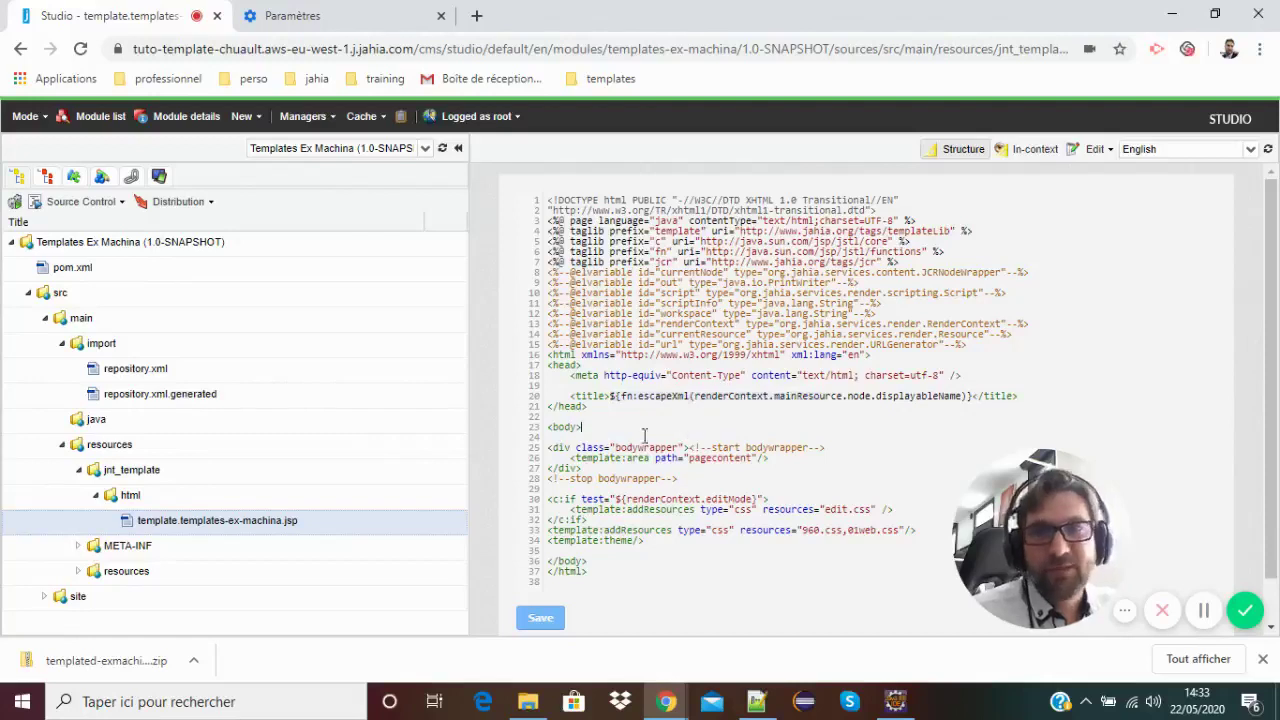
drag(572, 459, 767, 460)
click(778, 464)
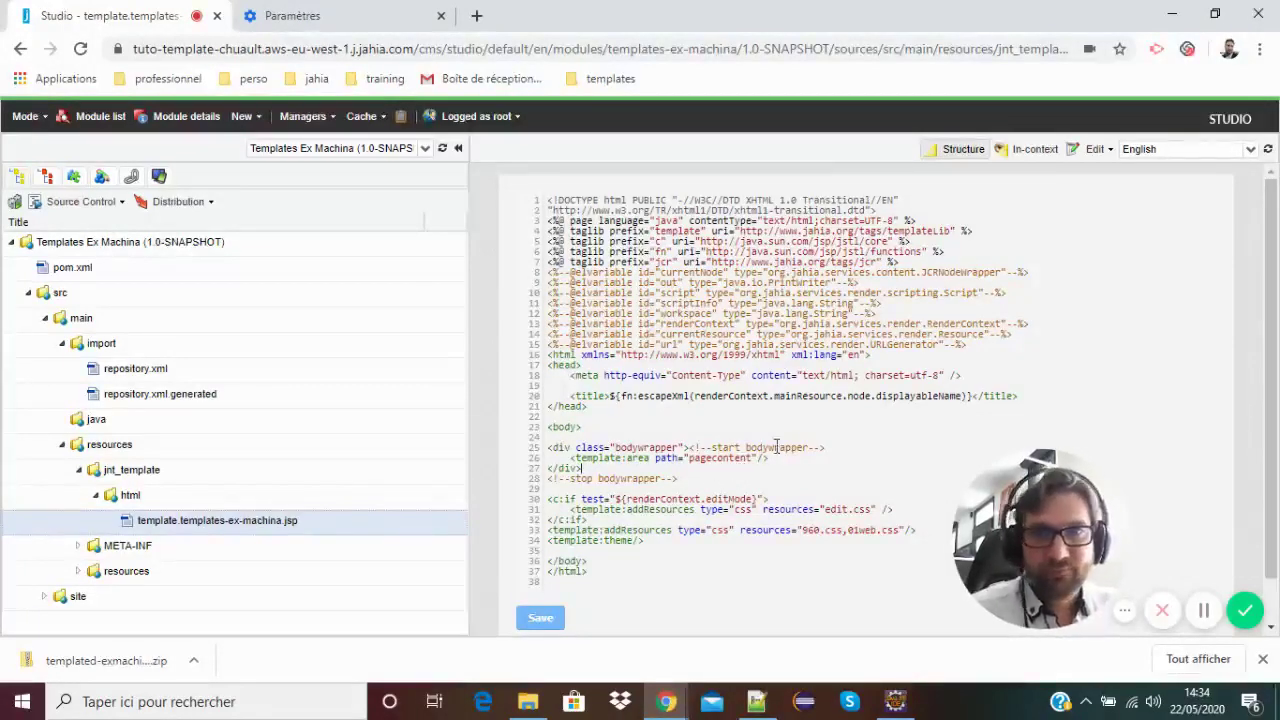
- Show the module's templates tree and expand it down to the children of the base template
click(47, 178)
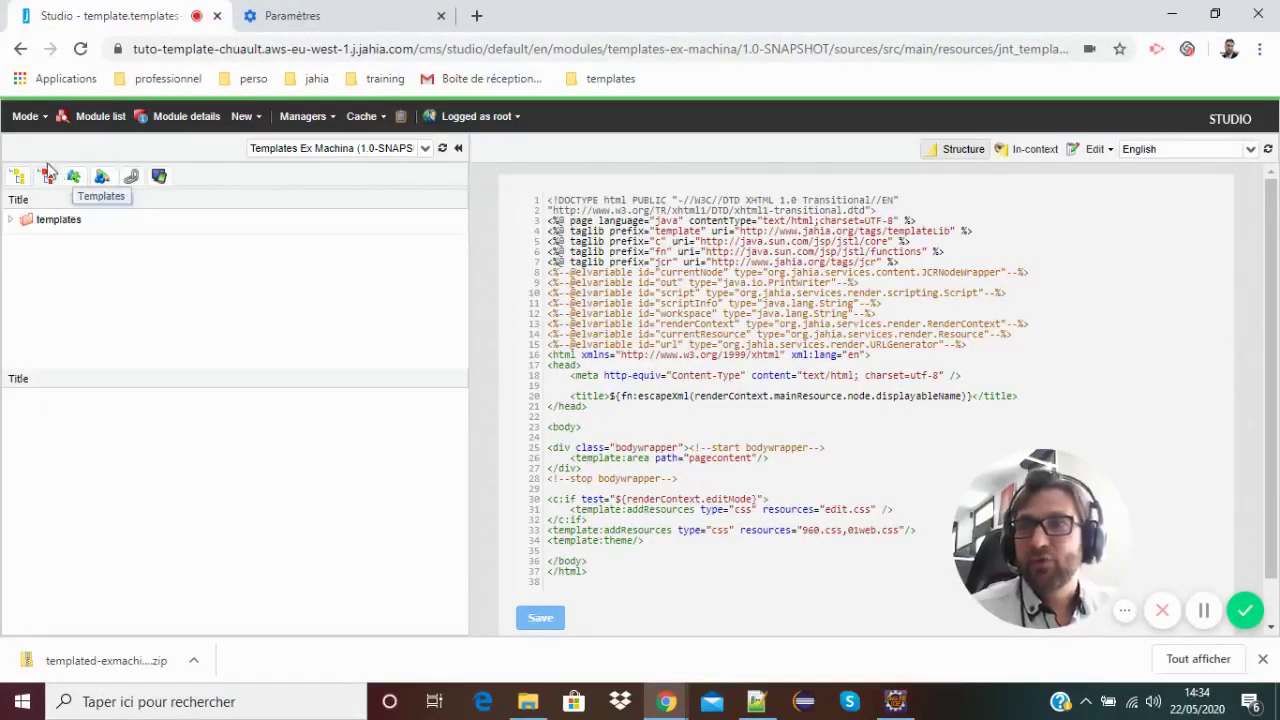
click(13, 222)
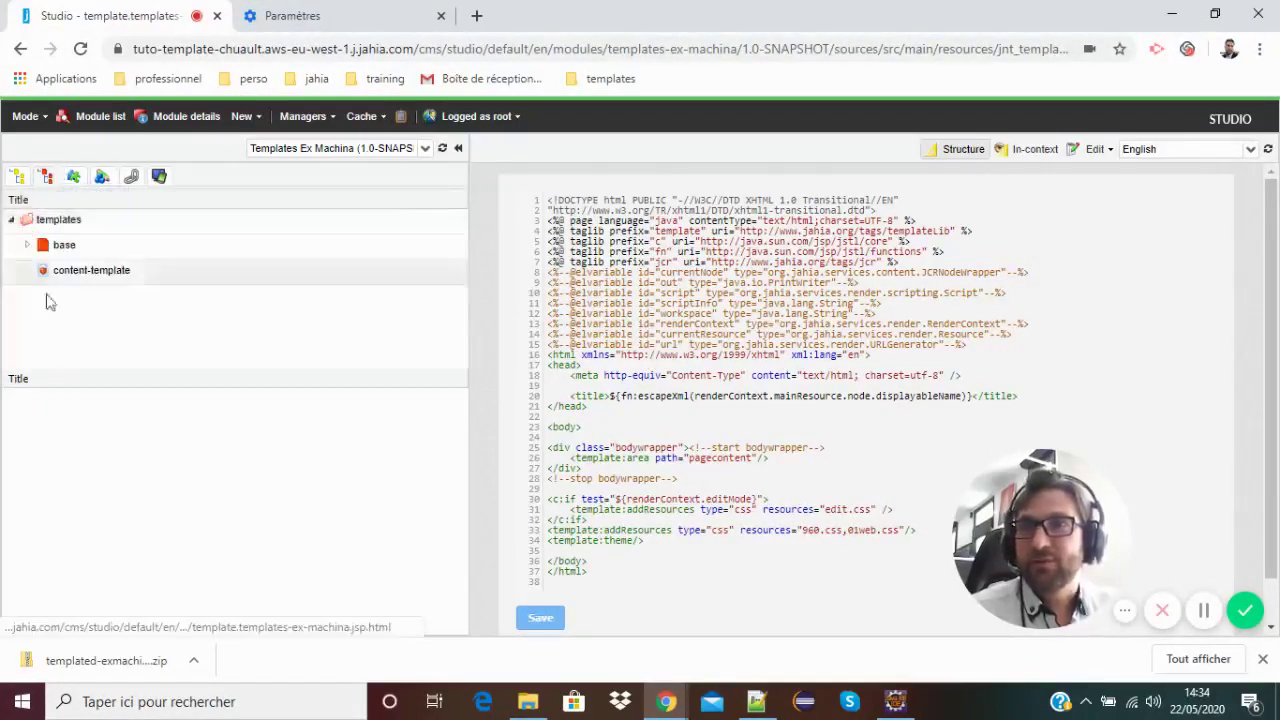
click(28, 246)
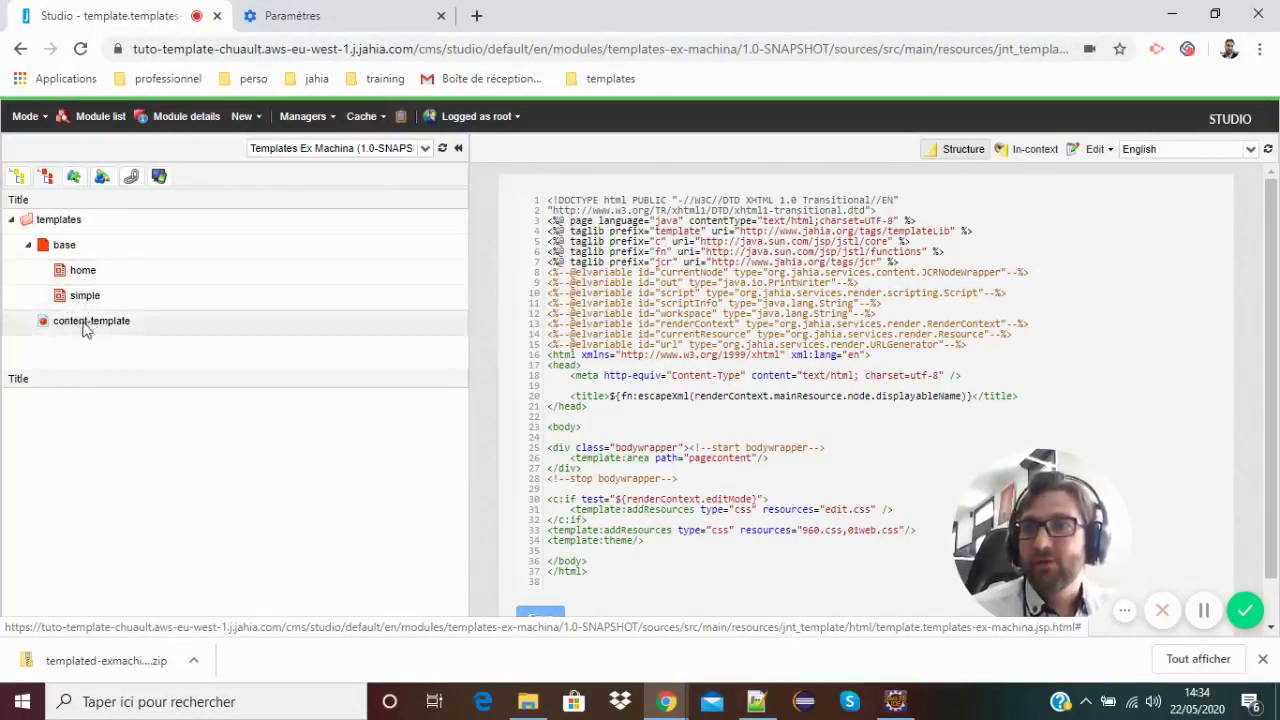
- View the base and home templates, return to base, and narrow the template tree pane
click(77, 253)
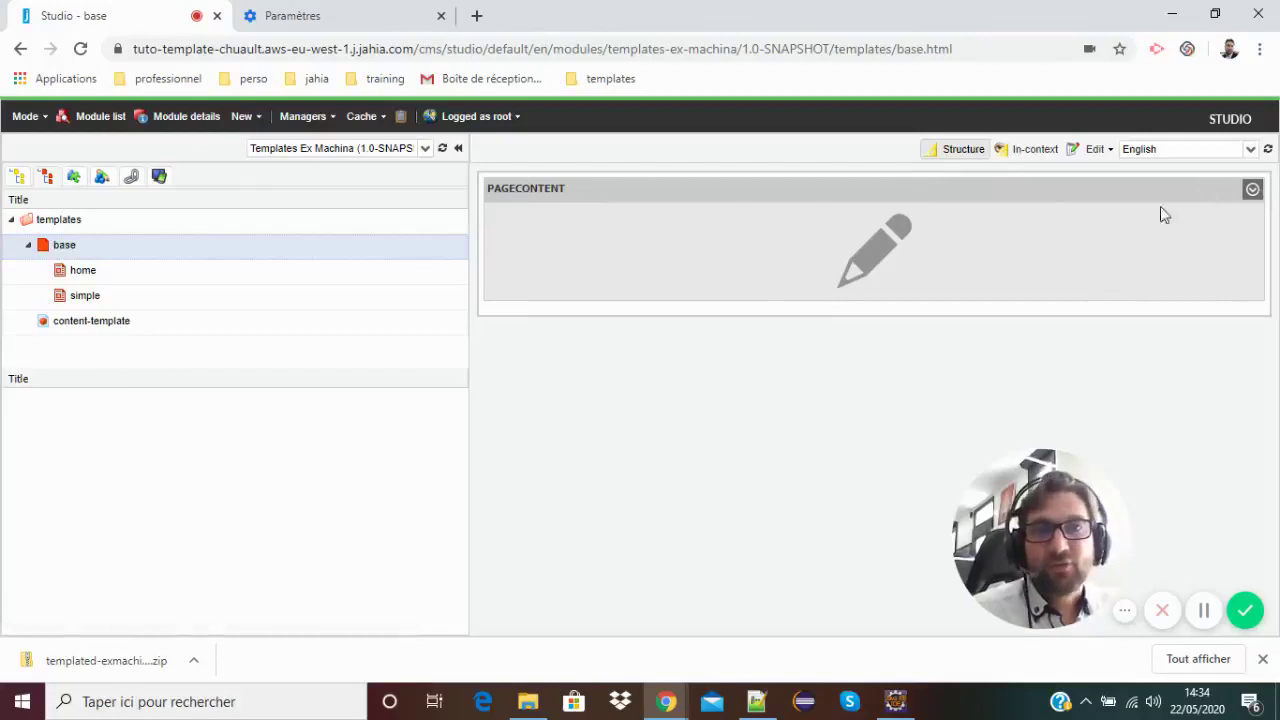
click(95, 277)
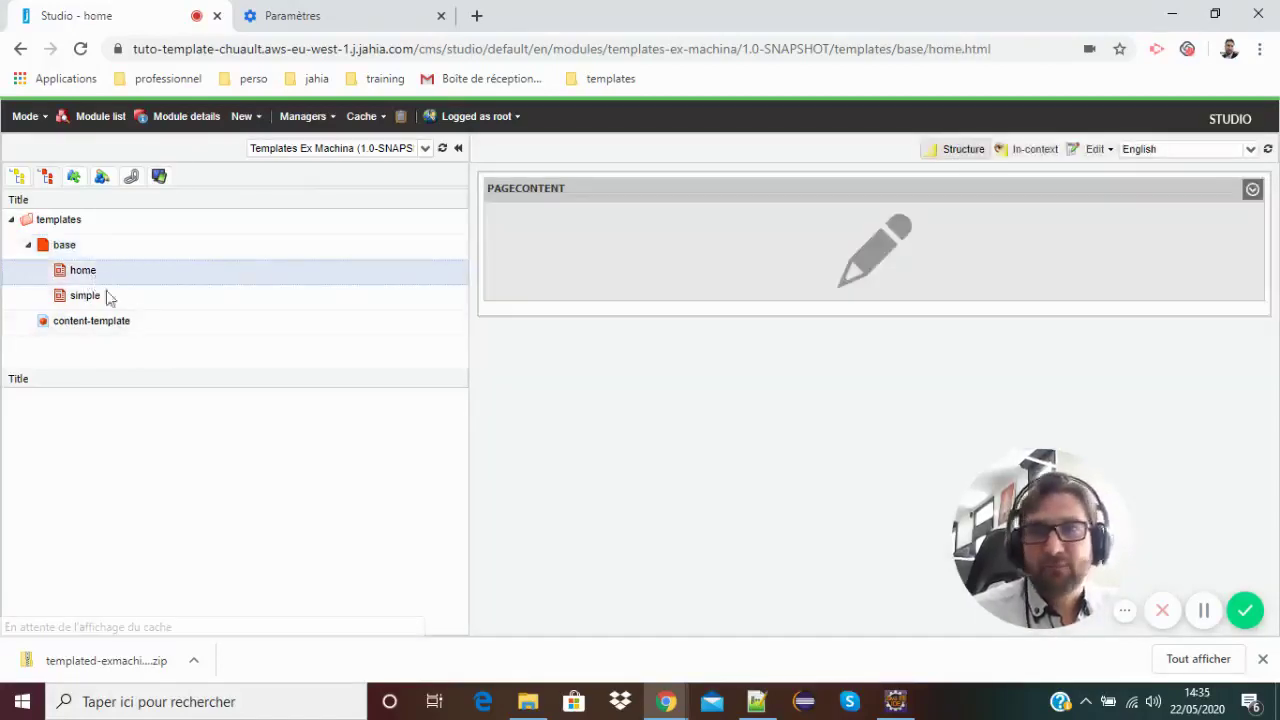
click(70, 250)
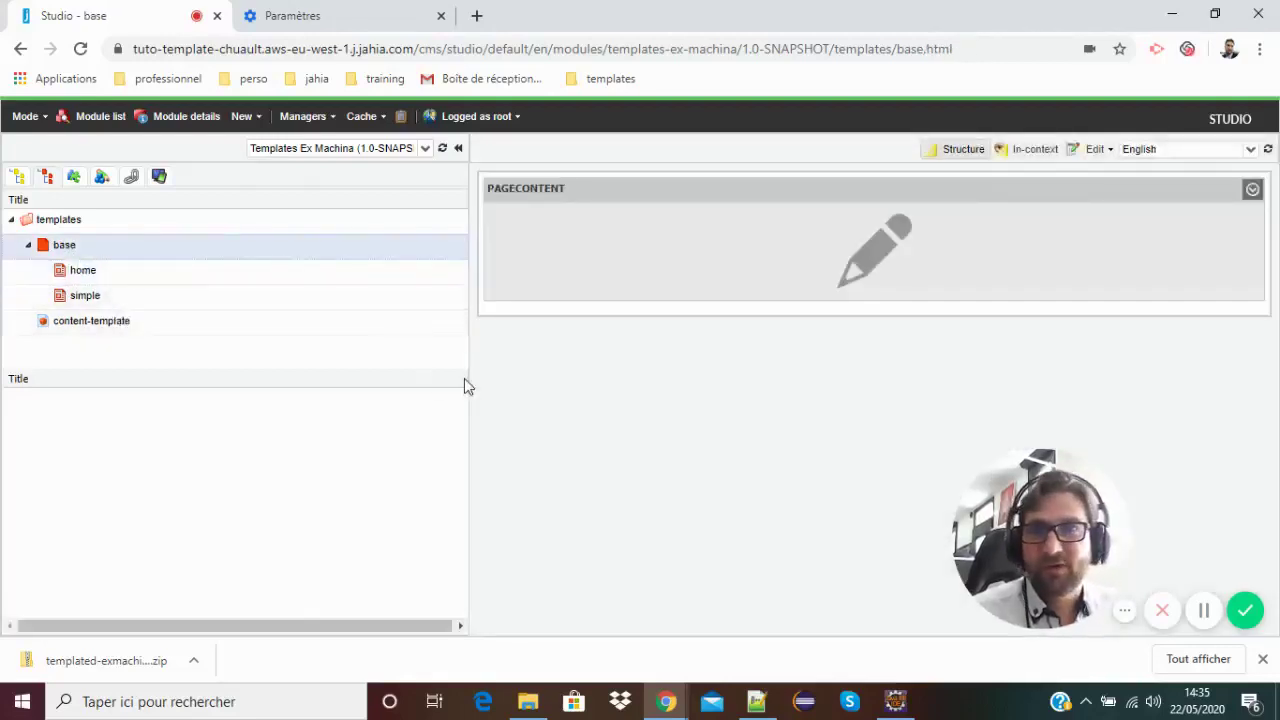
drag(473, 380, 310, 392)
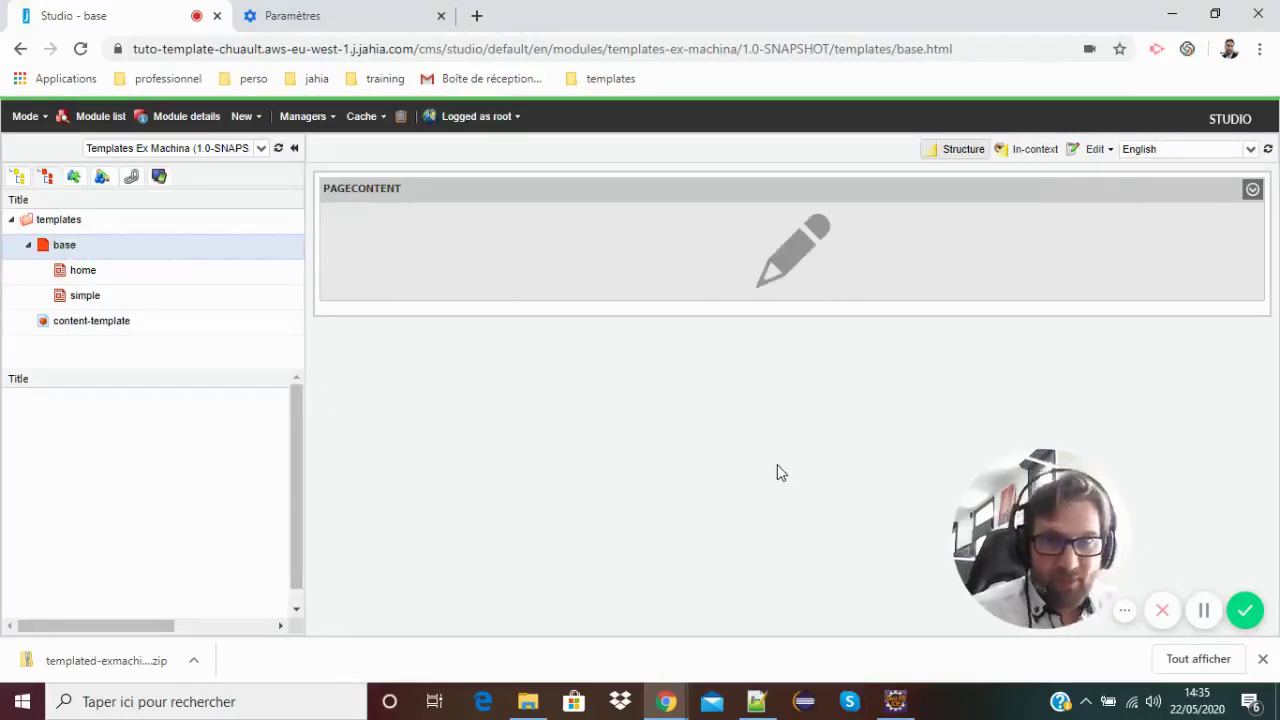
- Switch from Studio to Administration and search the installed modules under System components for "Ex mac"
click(30, 118)
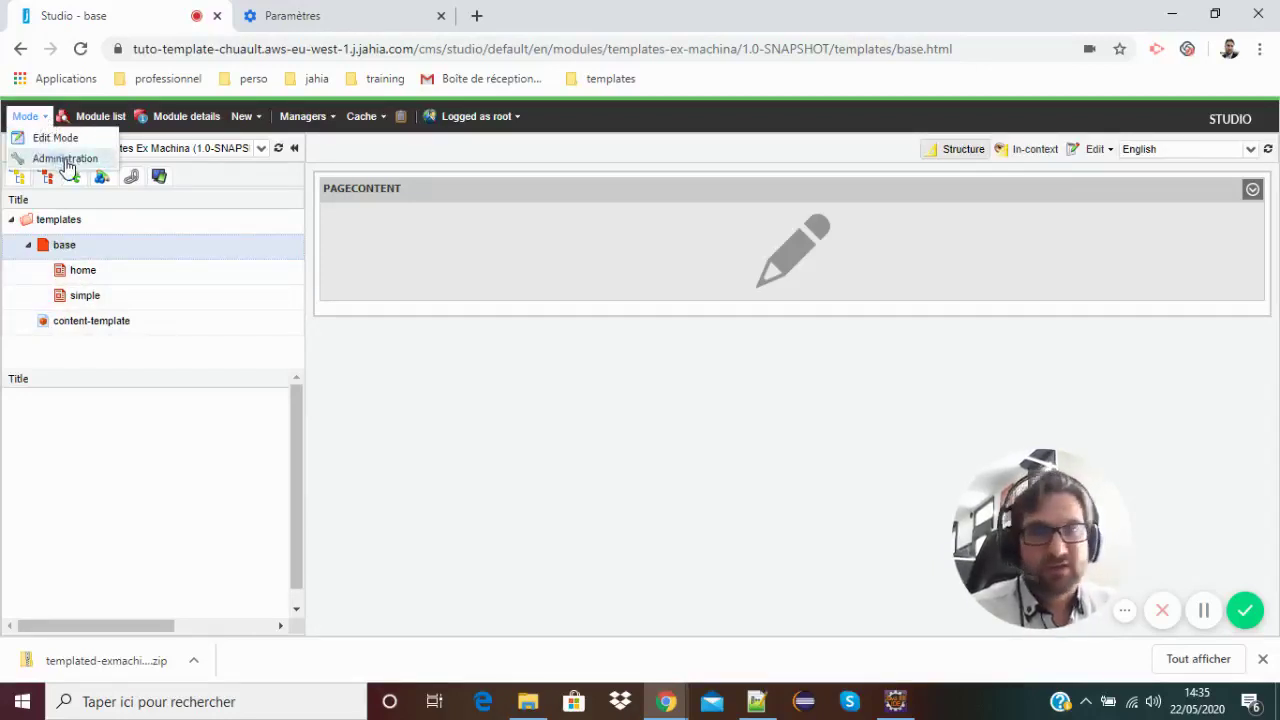
click(66, 160)
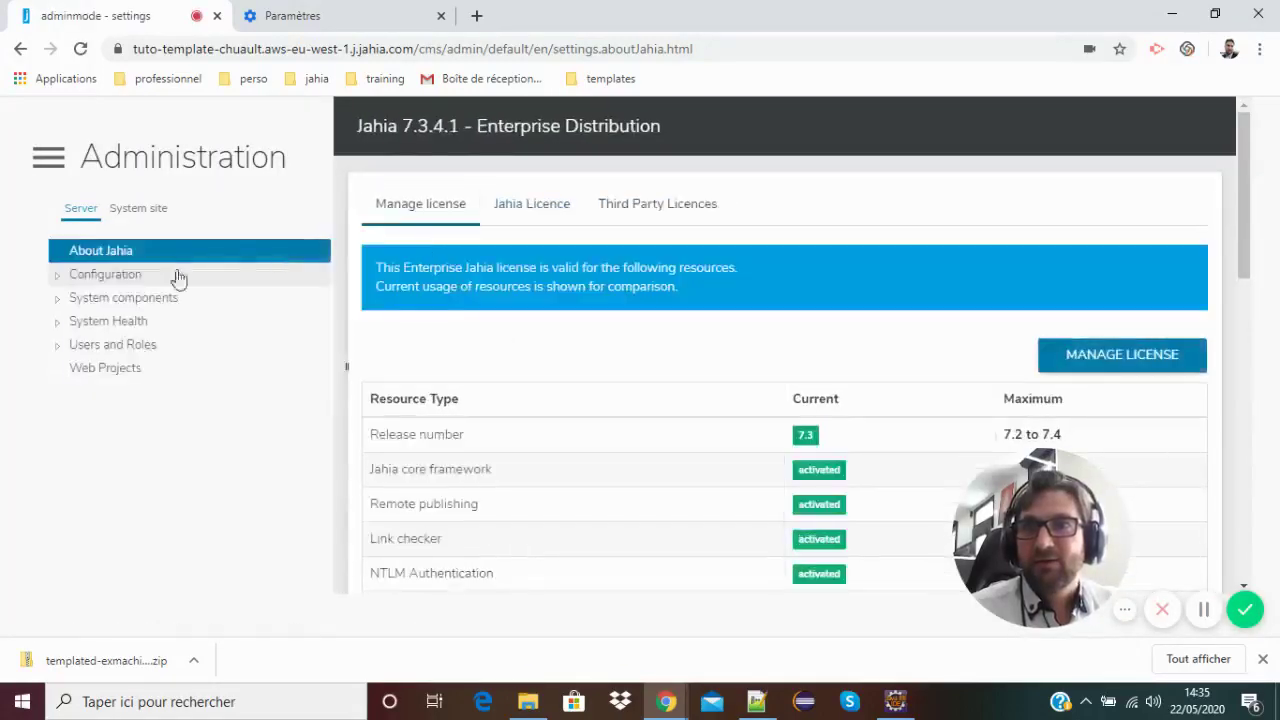
click(62, 300)
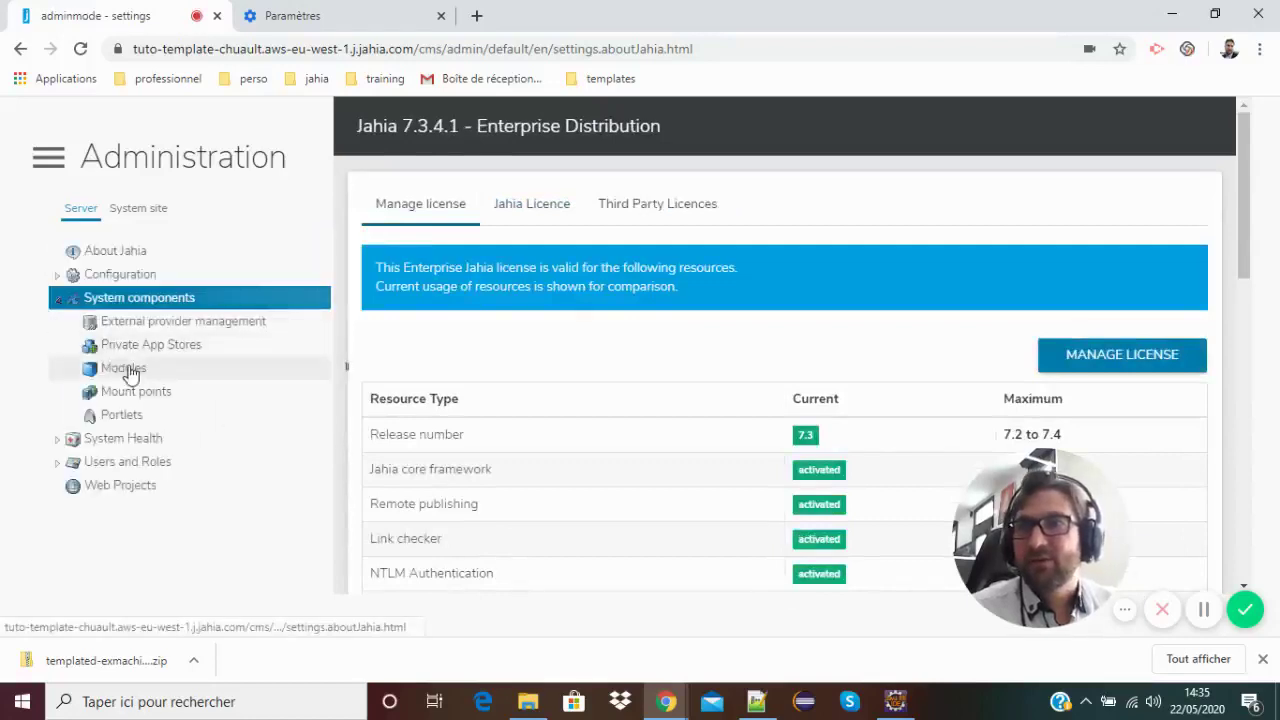
click(130, 369)
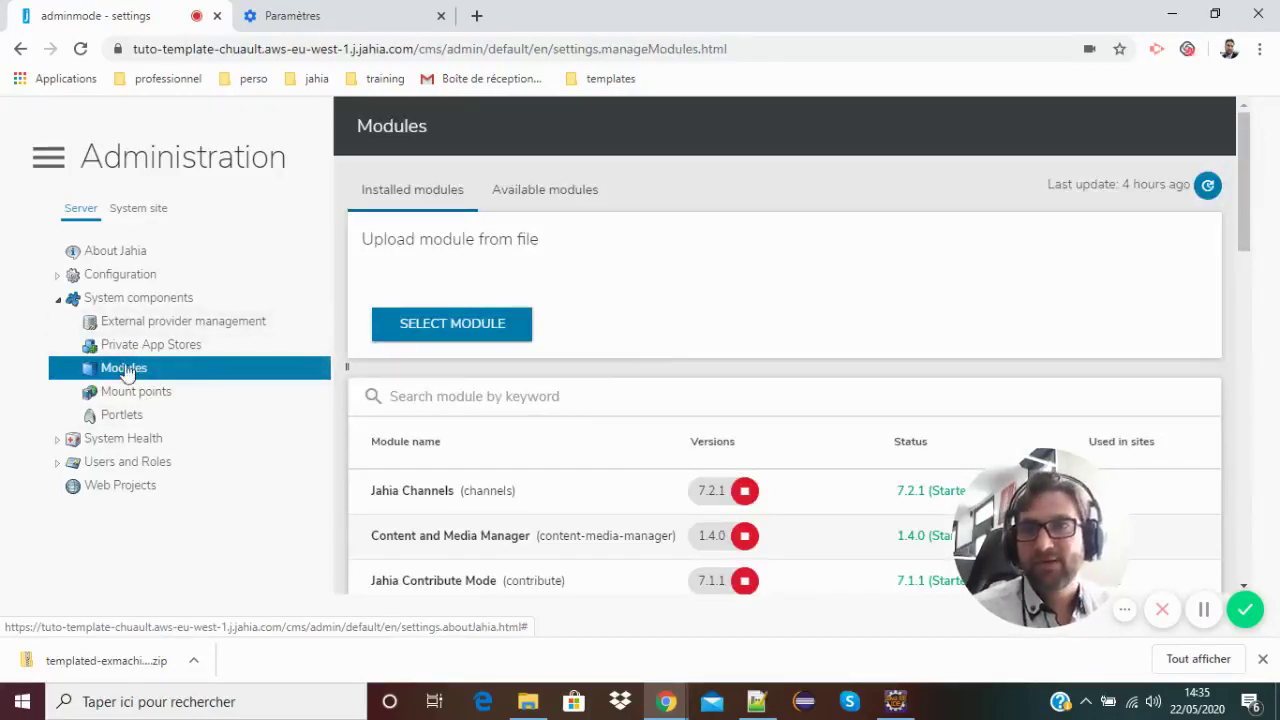
click(440, 395)
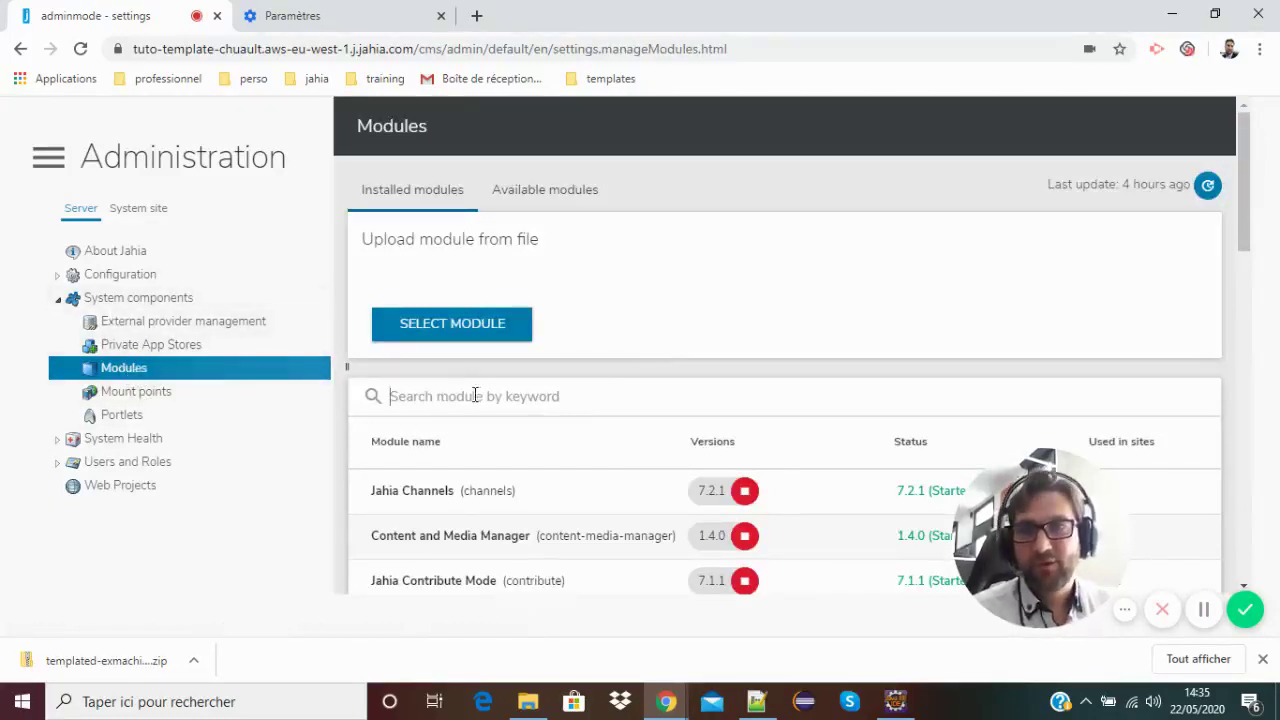
text(Ex)
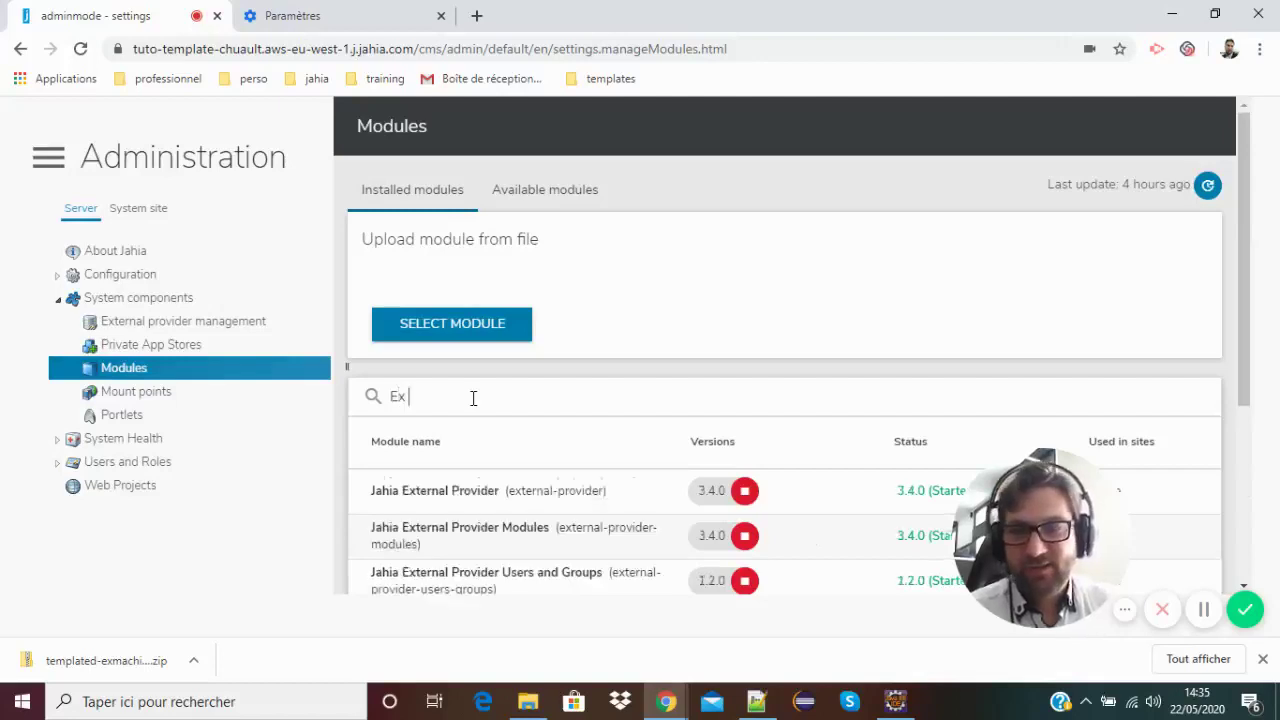
text( mac)
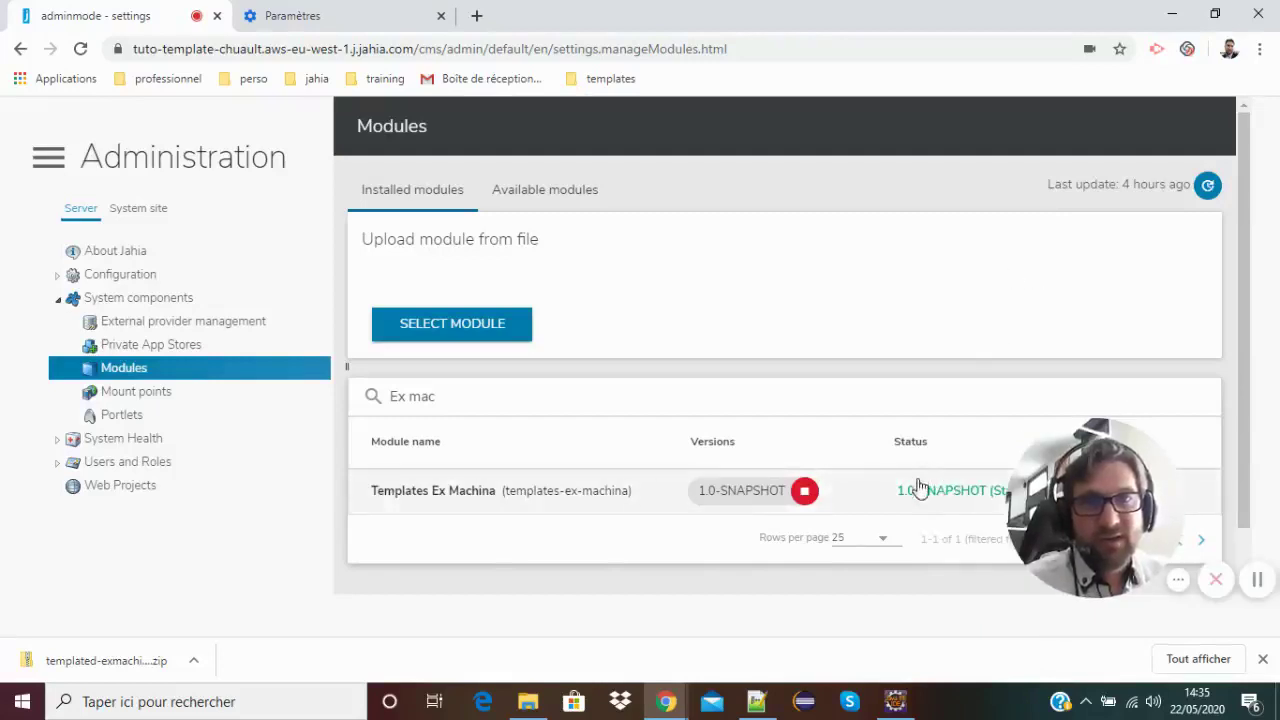
drag(1031, 576, 404, 565)
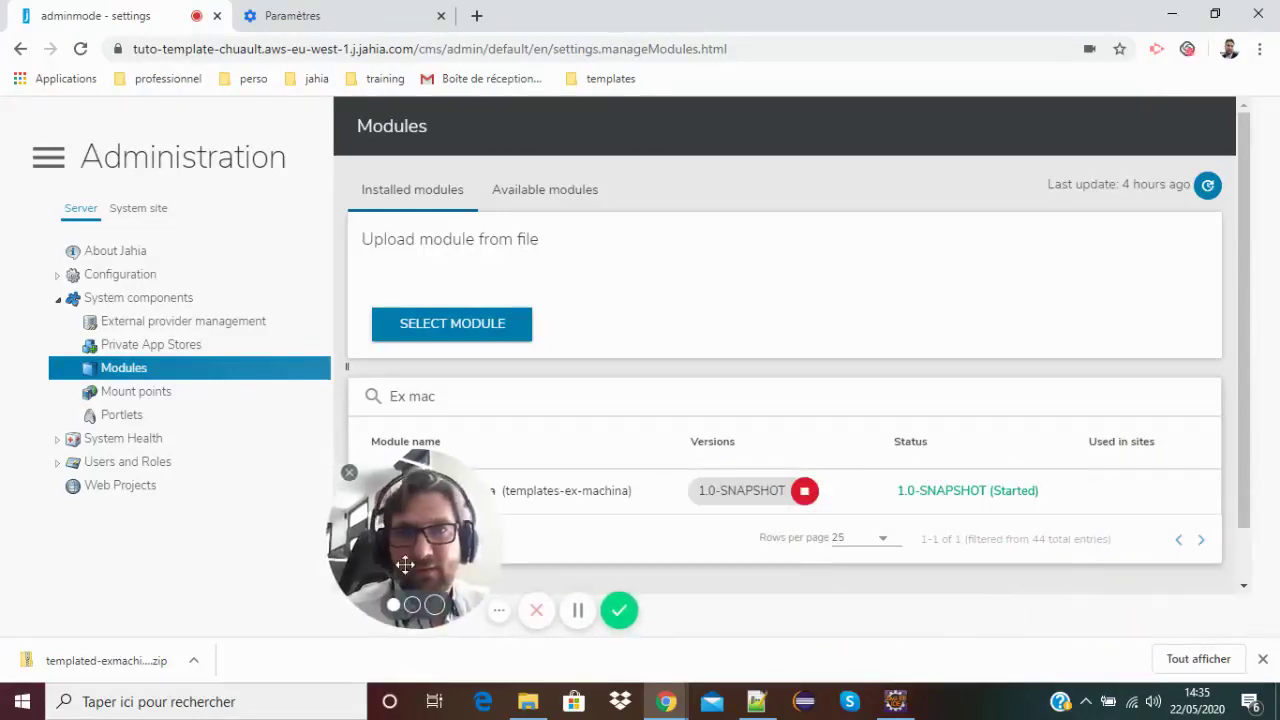
- Start creating a web project named Ex Machina with the site key exMachina
click(124, 490)
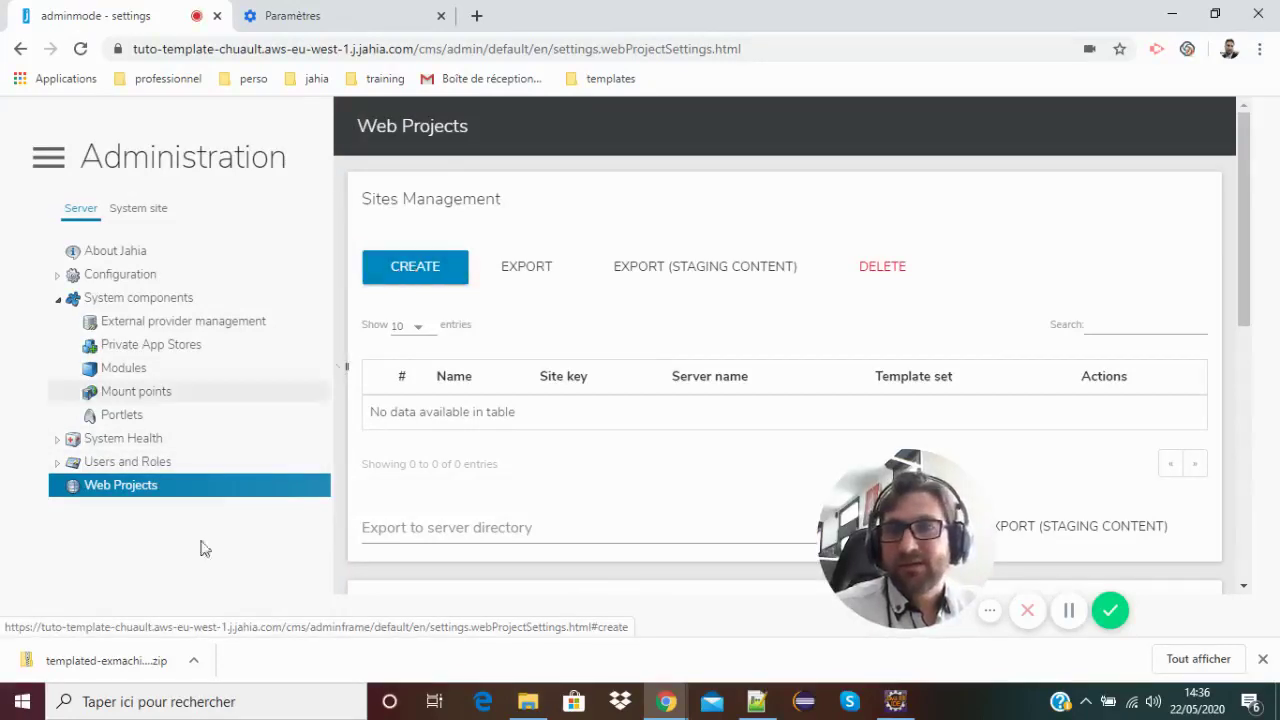
click(420, 270)
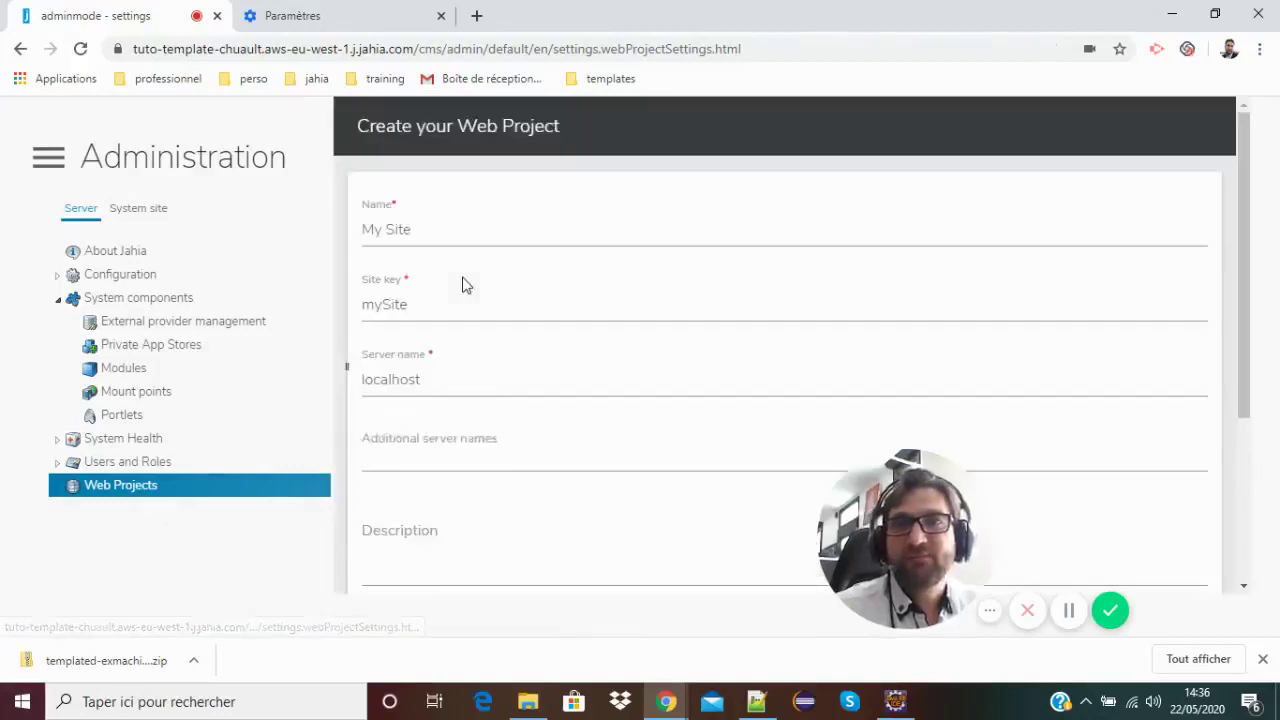
triple_click(437, 231)
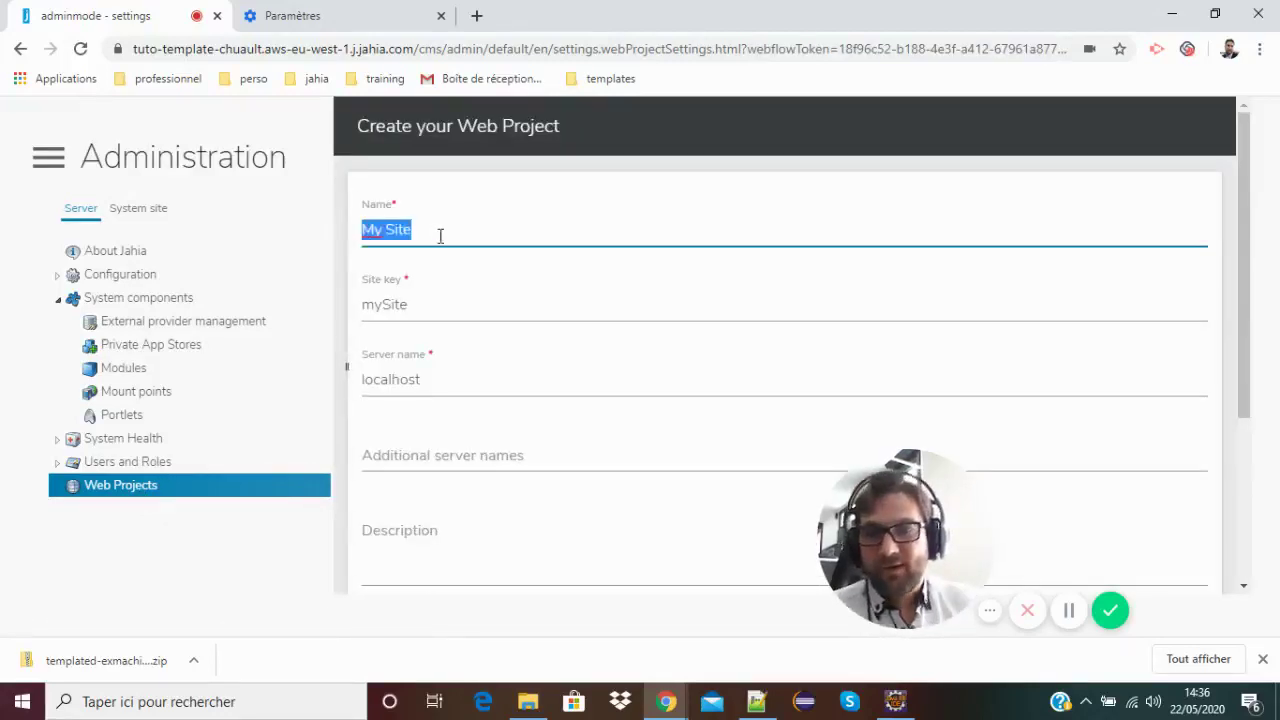
text(Ex Machina)
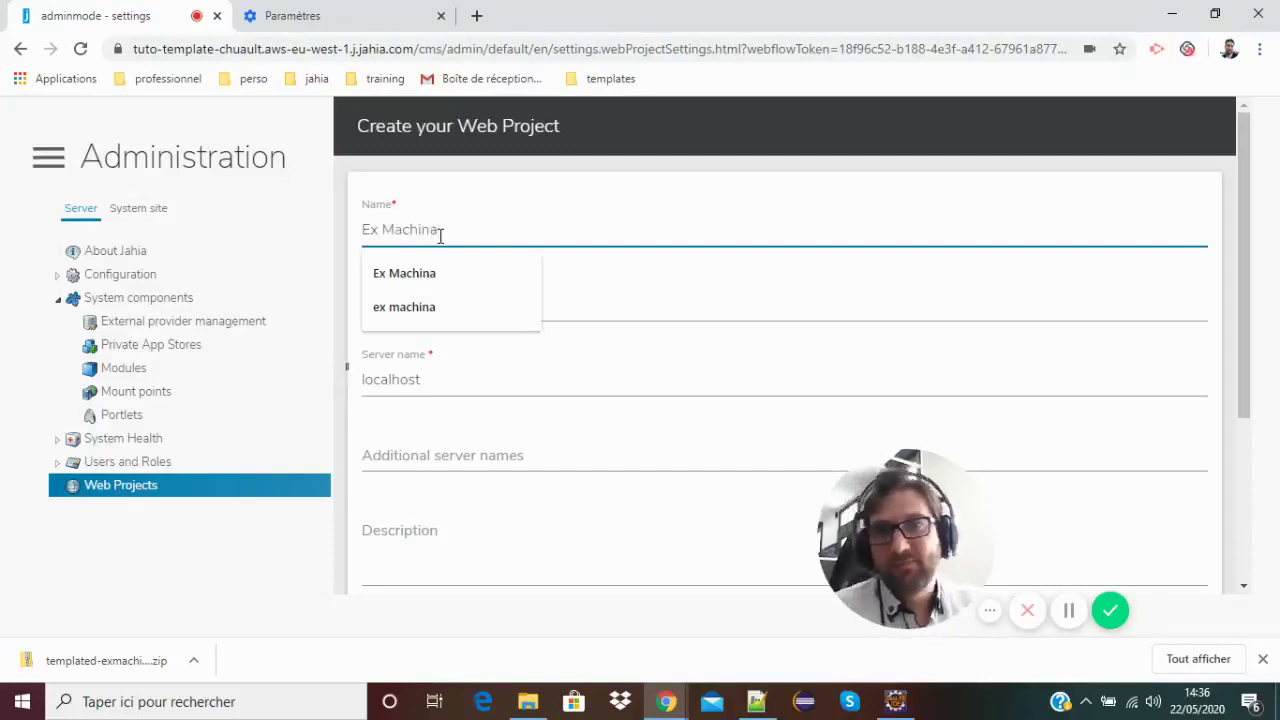
click(579, 306)
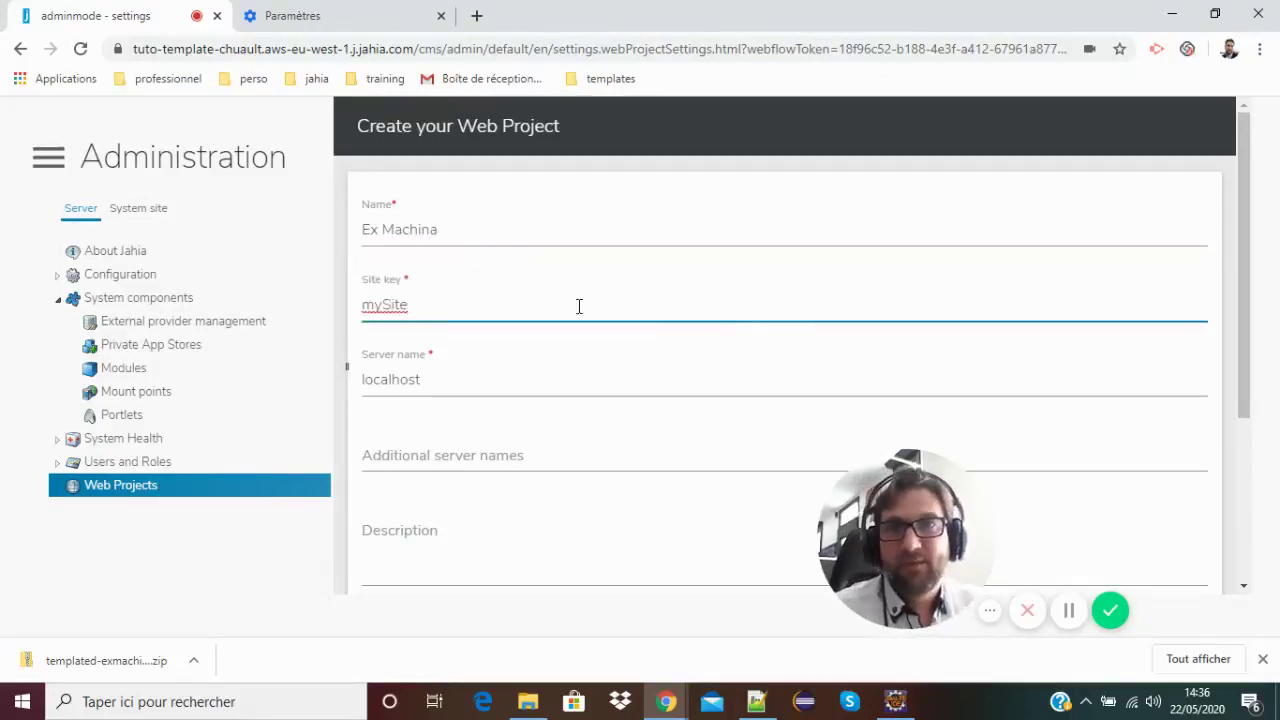
triple_click(439, 309)
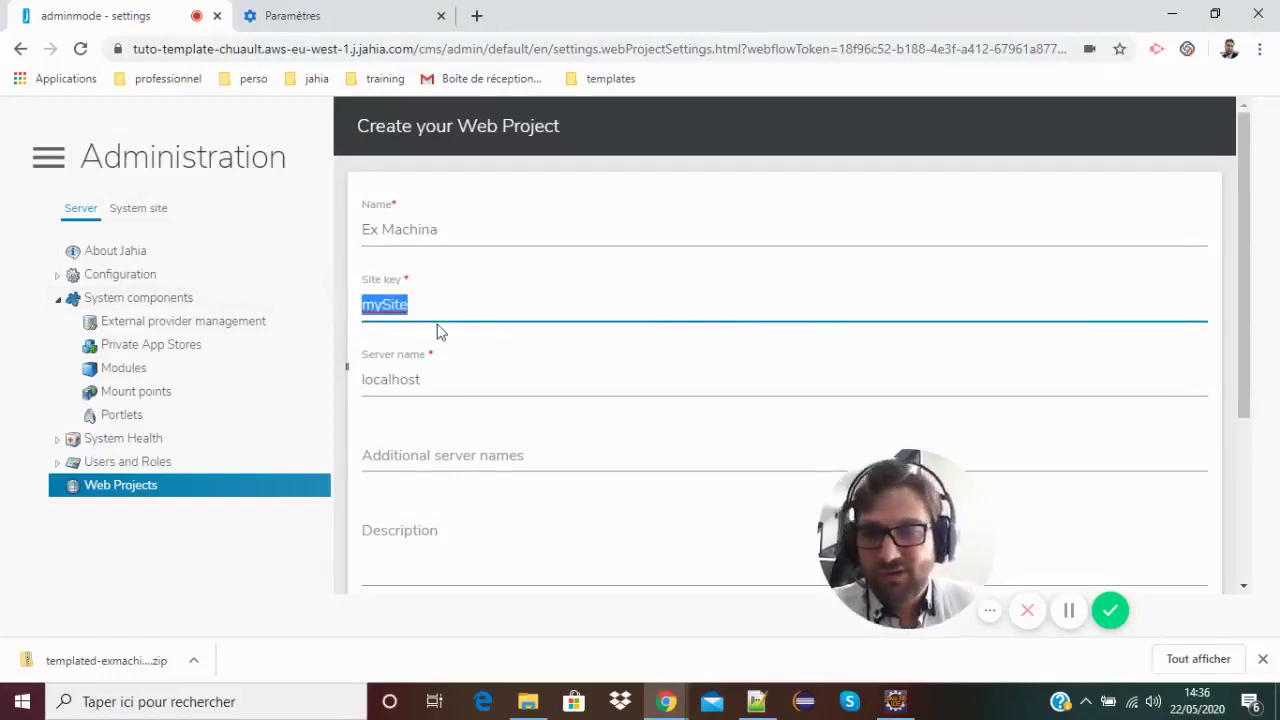
text(exMach)
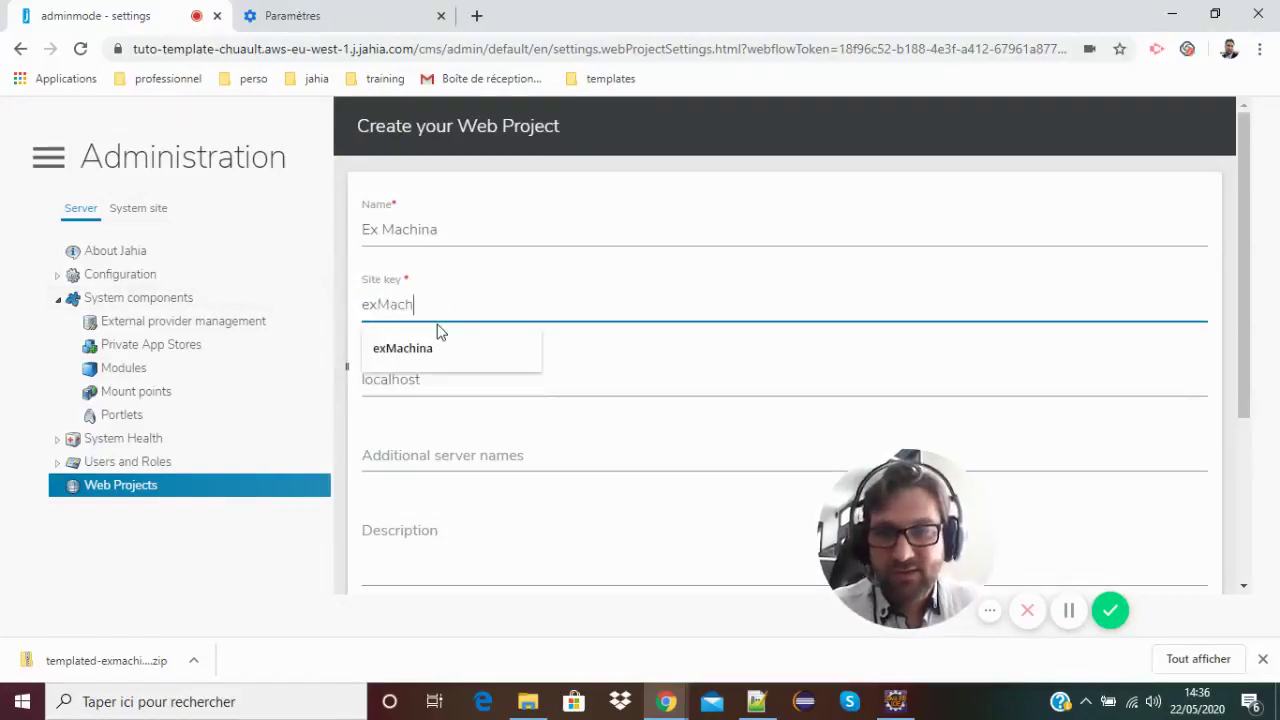
text(ina)
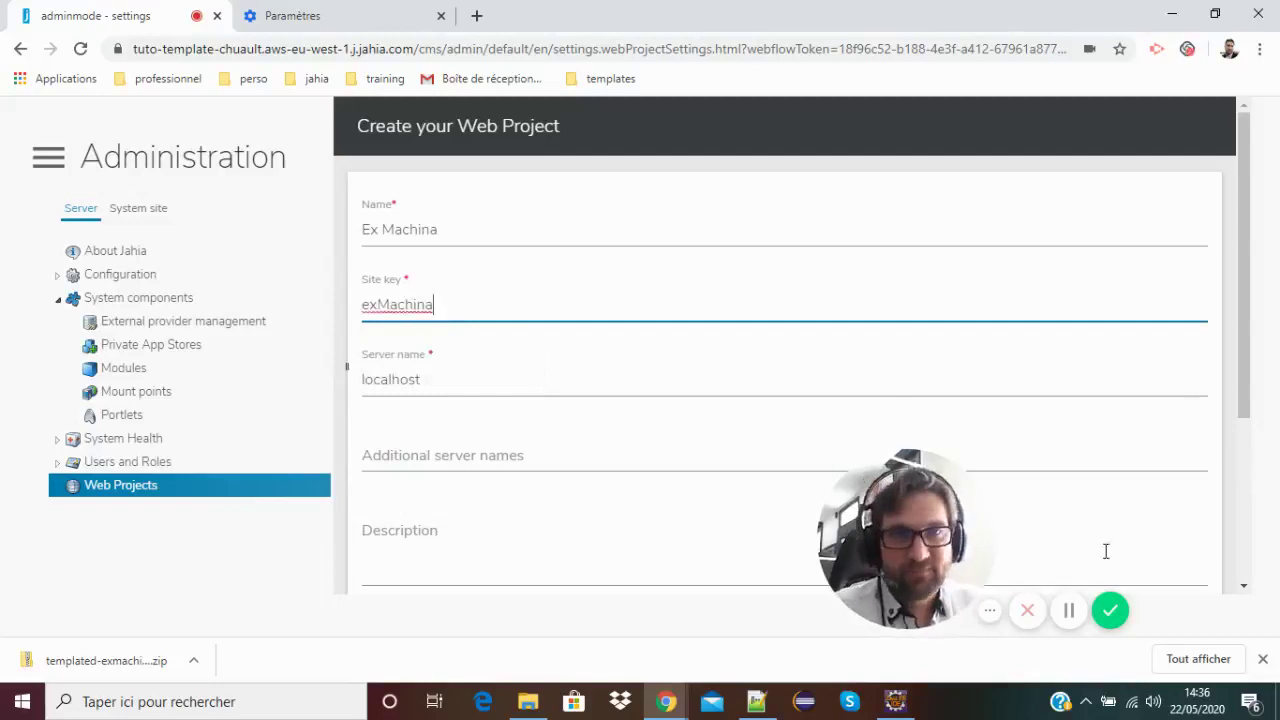
- Leave the remaining web project details at their defaults, with localhost as server name, and proceed to the template set choice
click(752, 552)
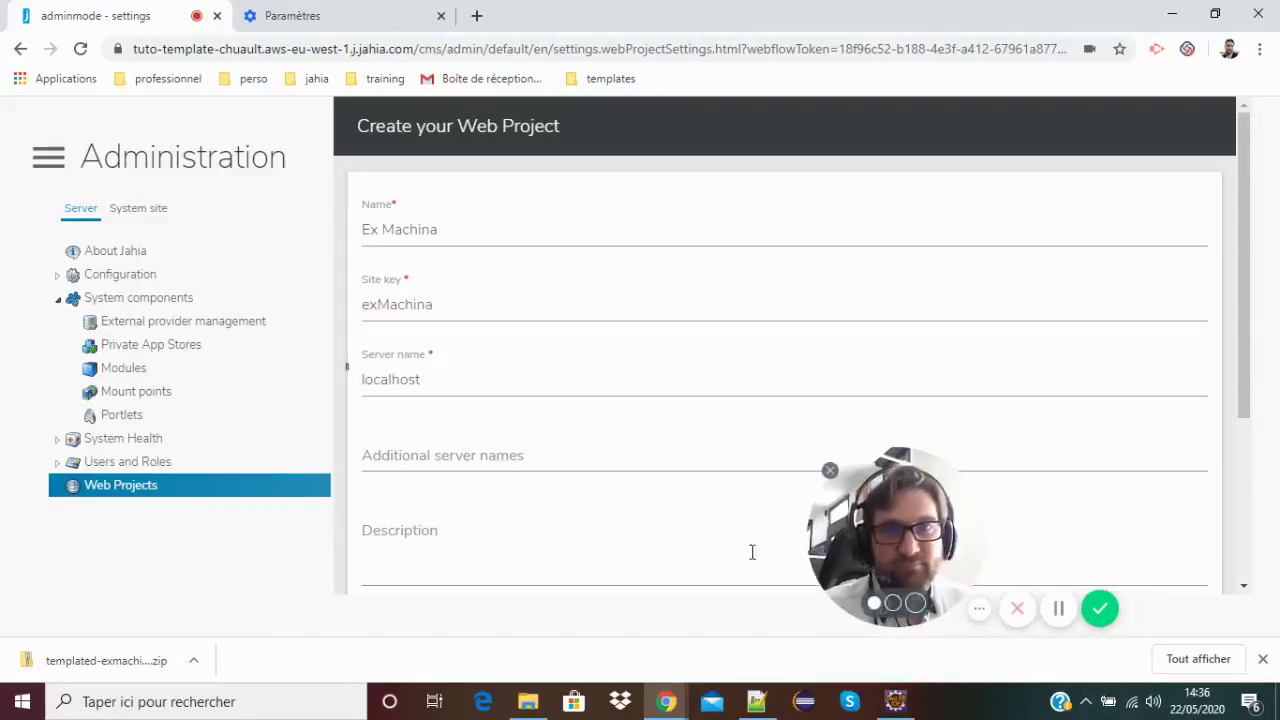
click(682, 569)
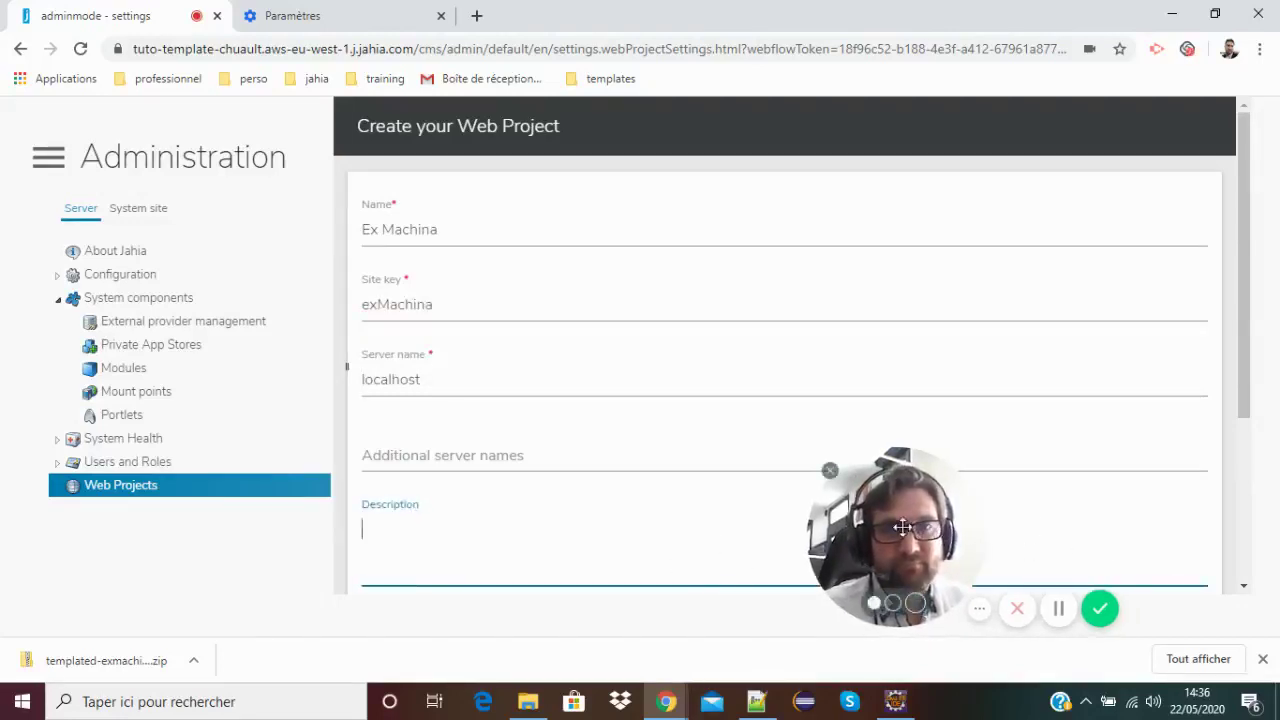
drag(902, 527, 635, 532)
scroll(1077, 491, down, 3)
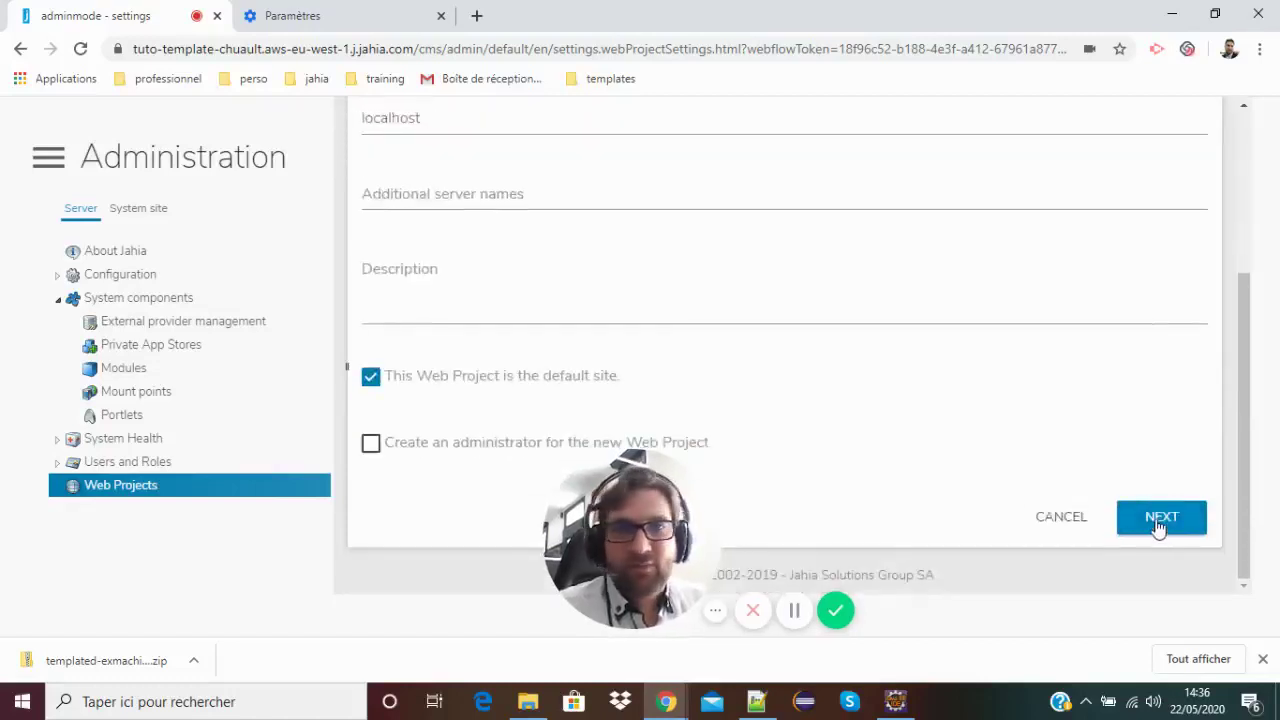
click(1159, 524)
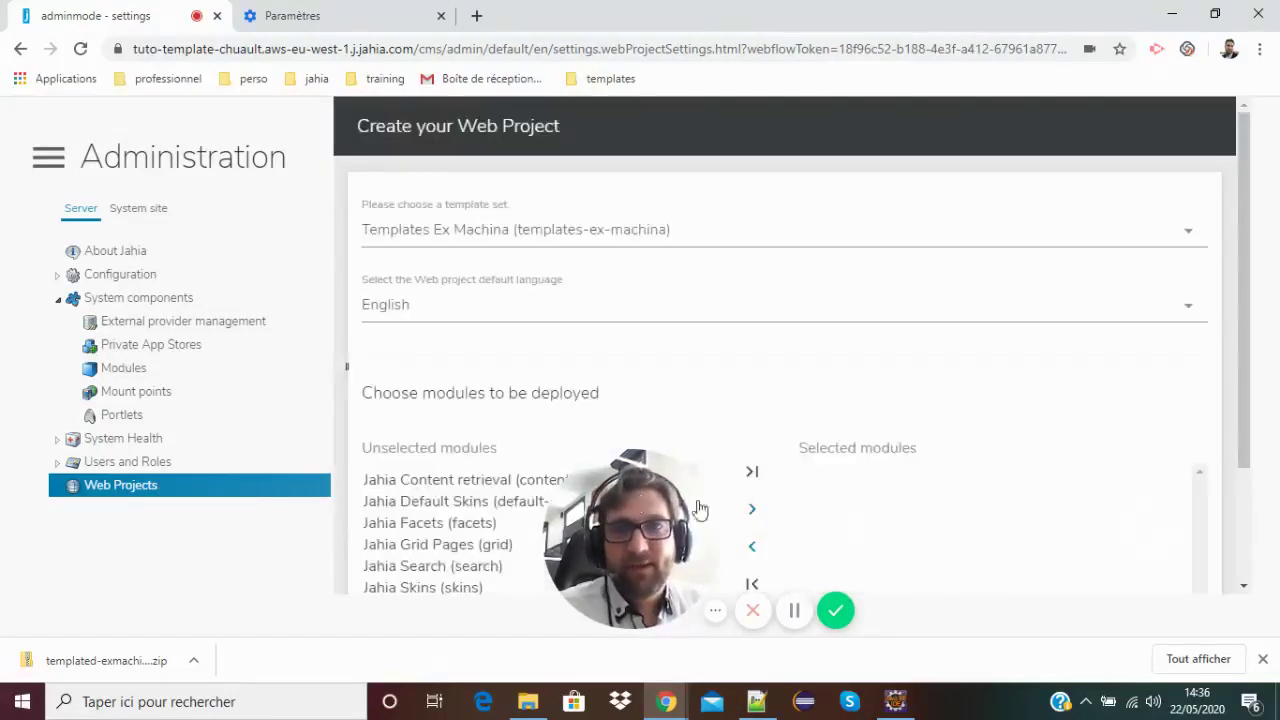
- Accept the Templates Ex Machina template set and English as default language, without extra modules, and proceed to the summary
drag(700, 510, 1070, 235)
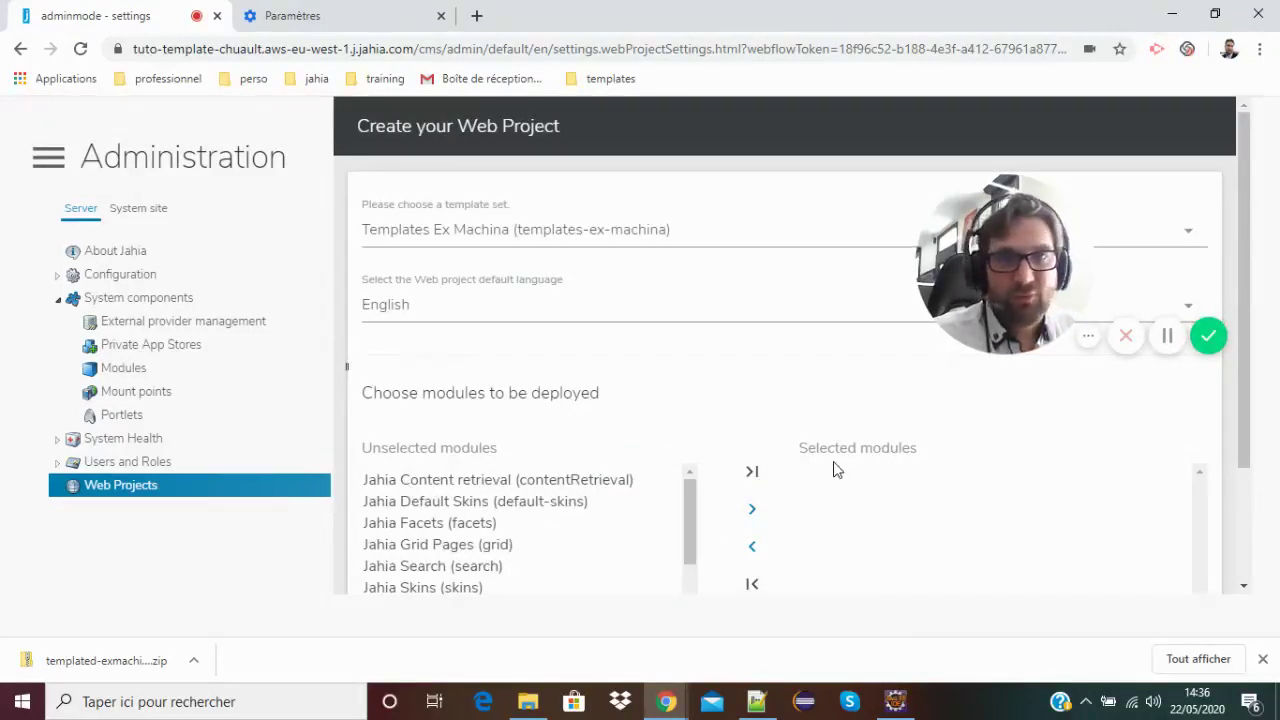
scroll(834, 478, down, 3)
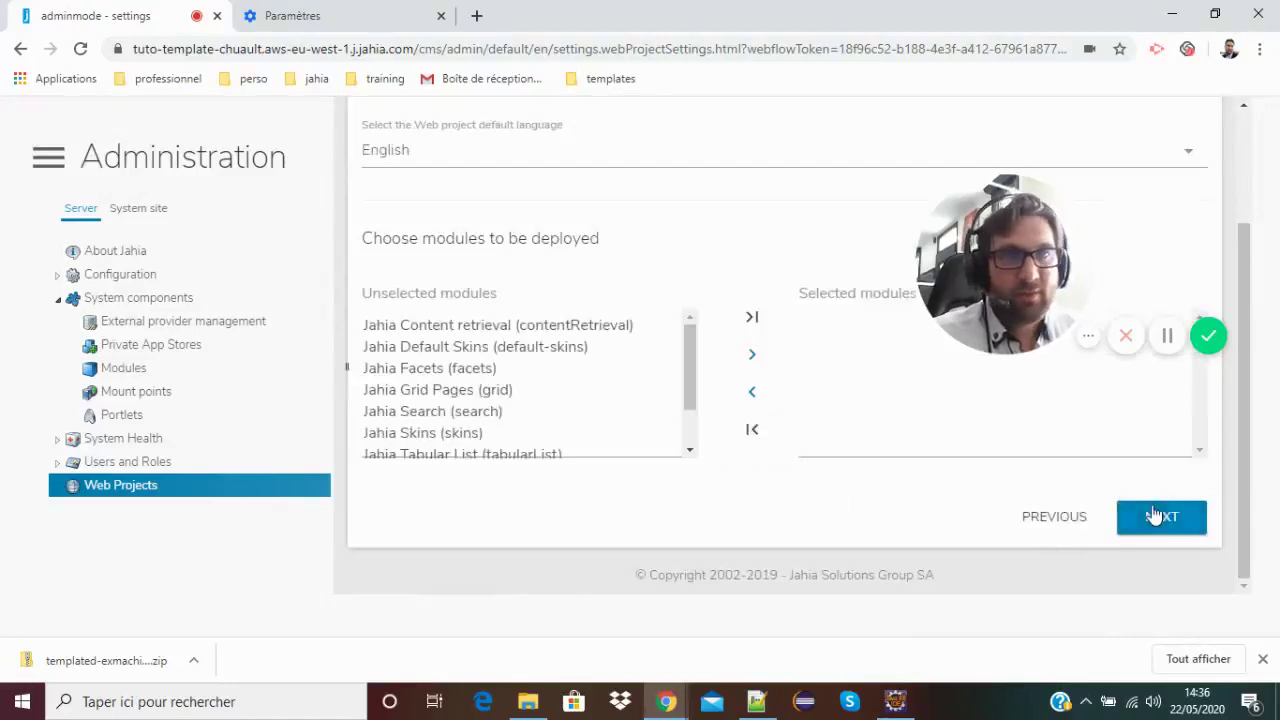
click(1160, 515)
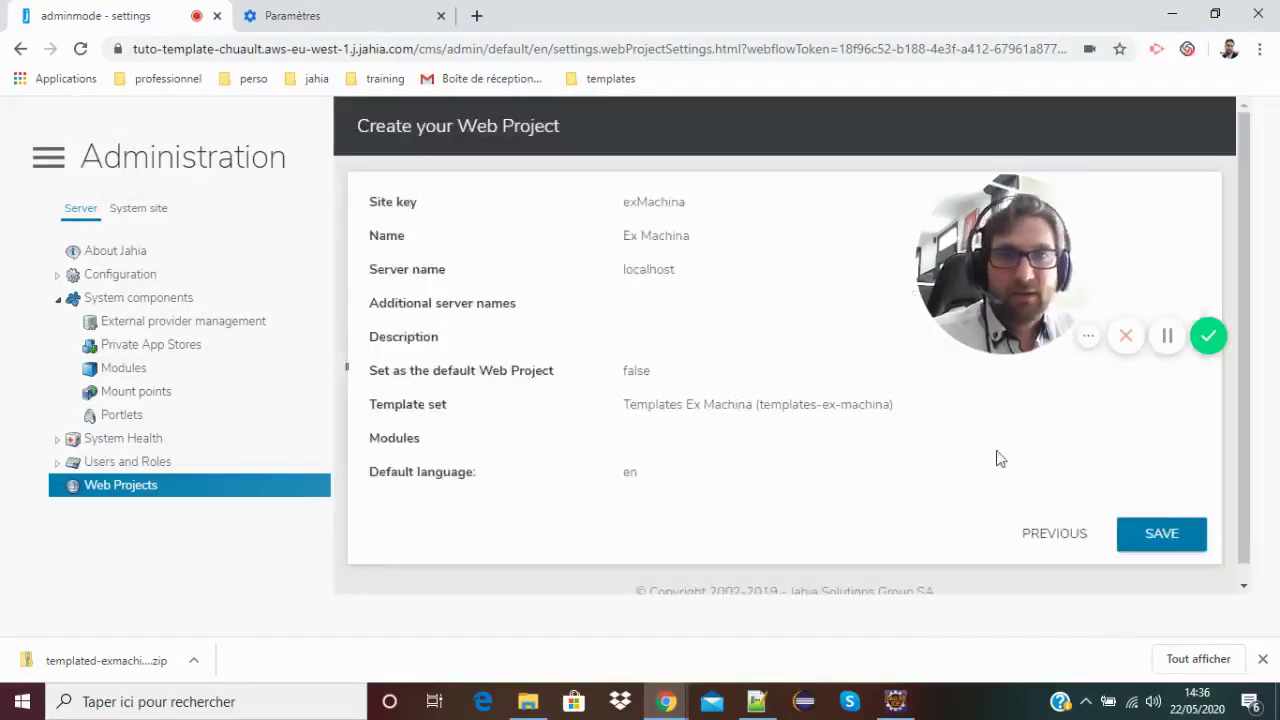
- Save the Ex Machina web project and open the new site in edit mode from the project list
click(1144, 543)
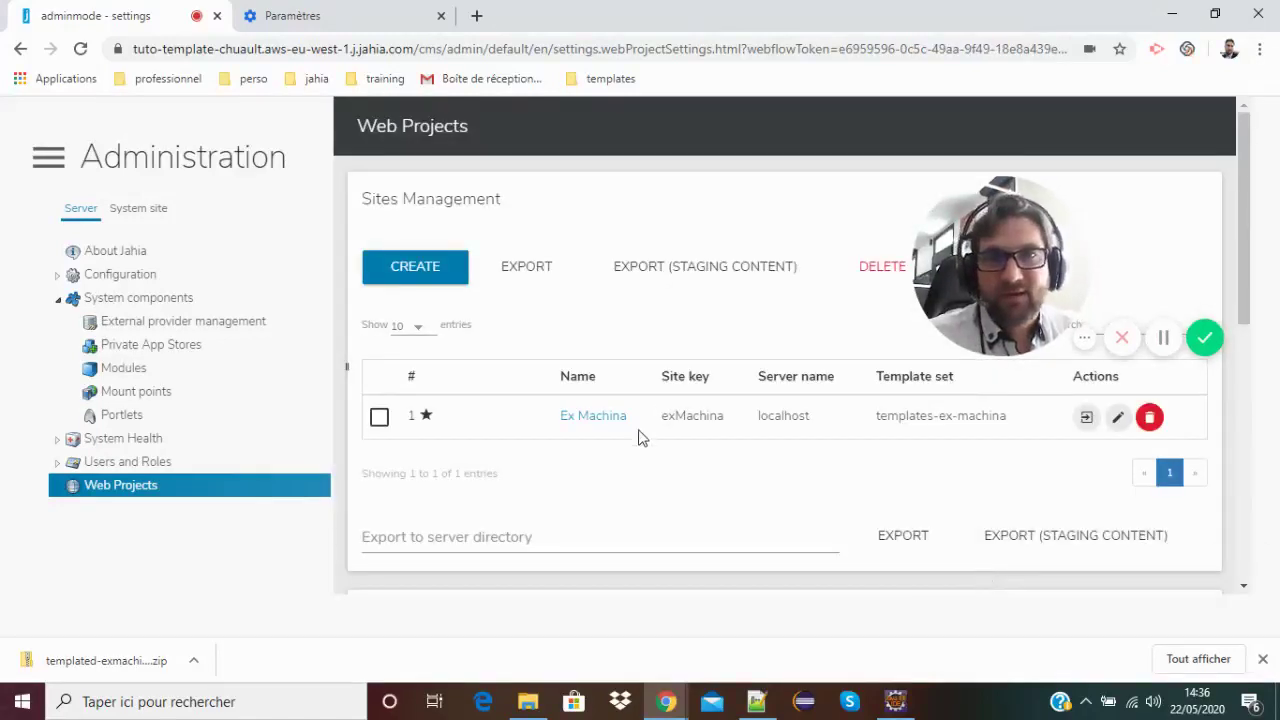
drag(1000, 300, 915, 560)
click(988, 604)
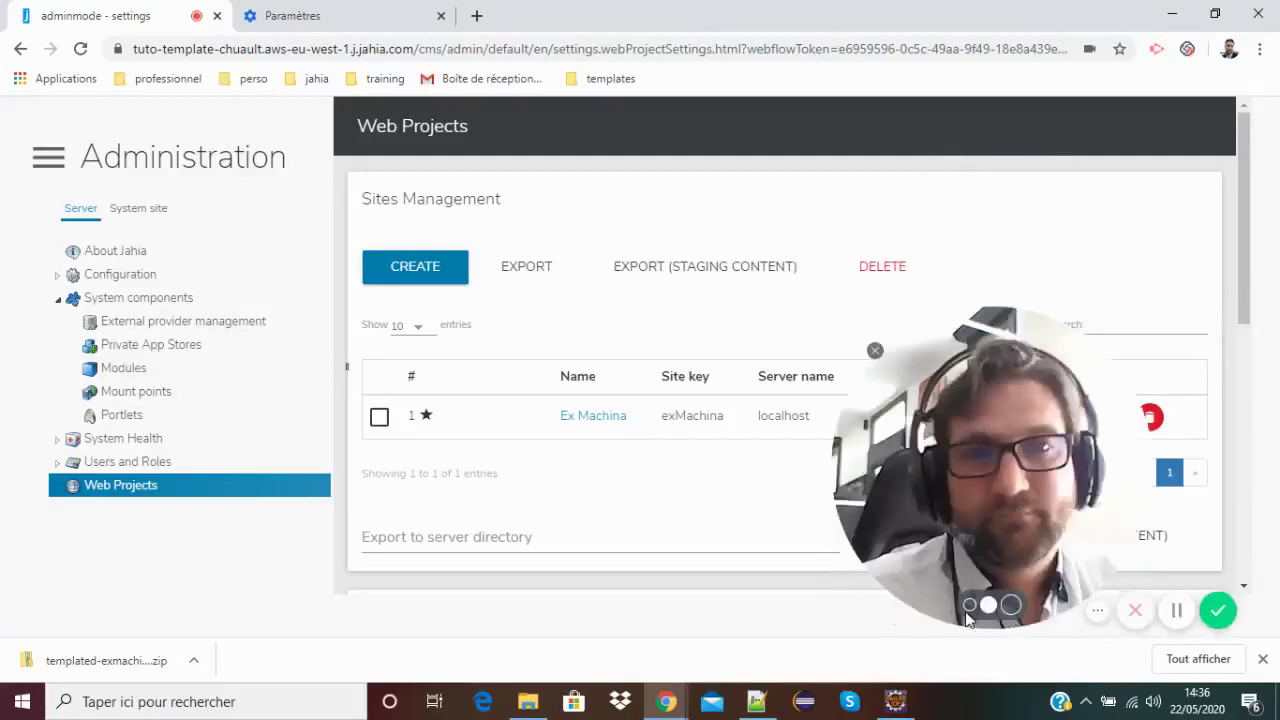
click(969, 606)
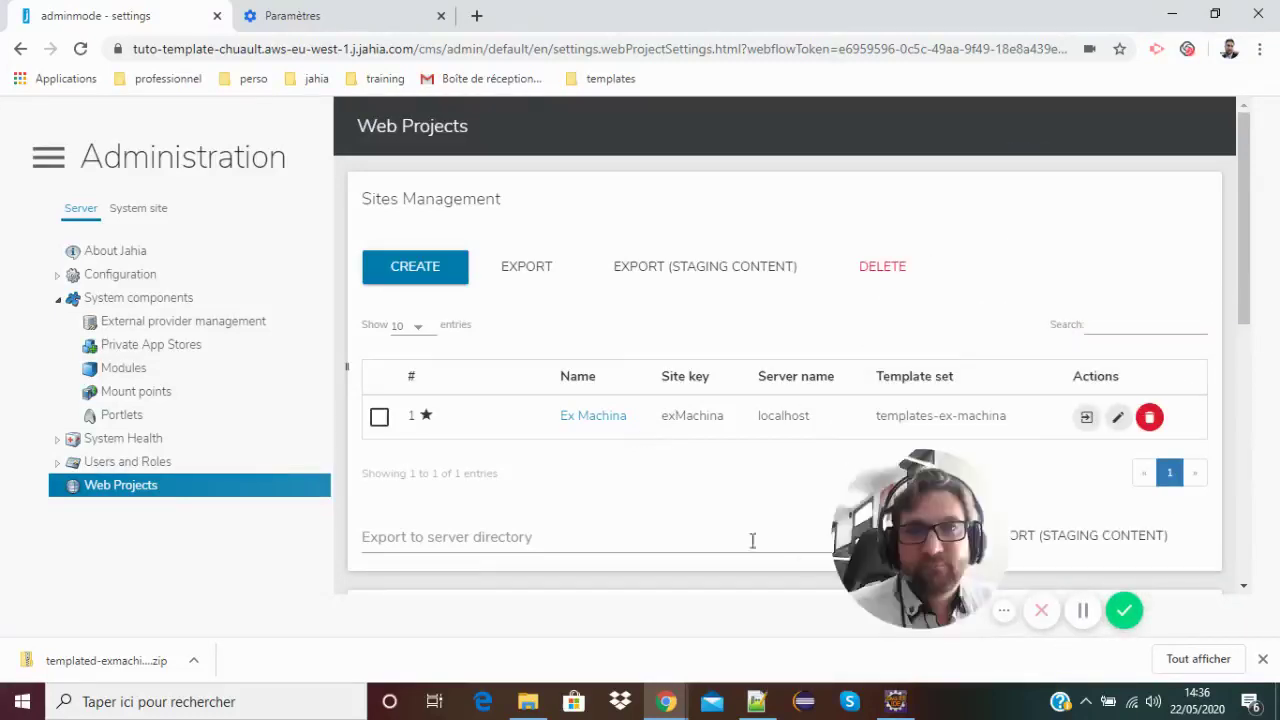
click(1088, 420)
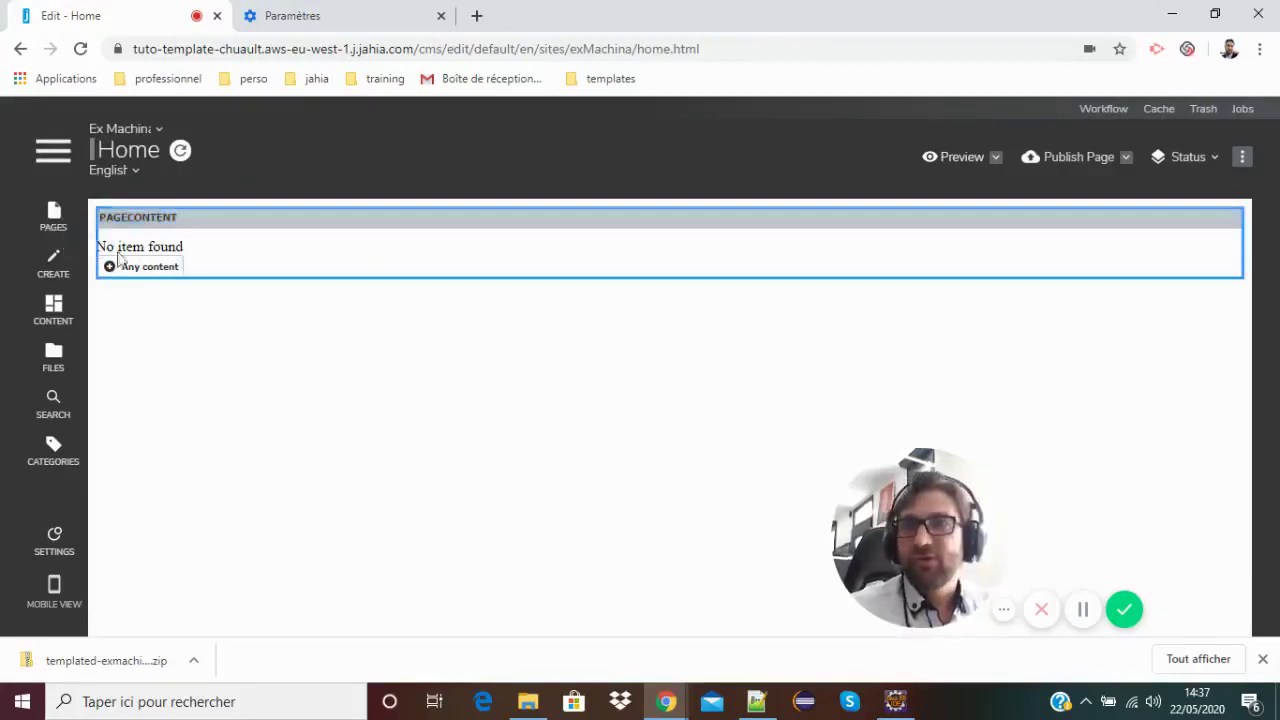
- View the Ex Machina site's page tree and open a preview of the Home page in a new window
click(54, 224)
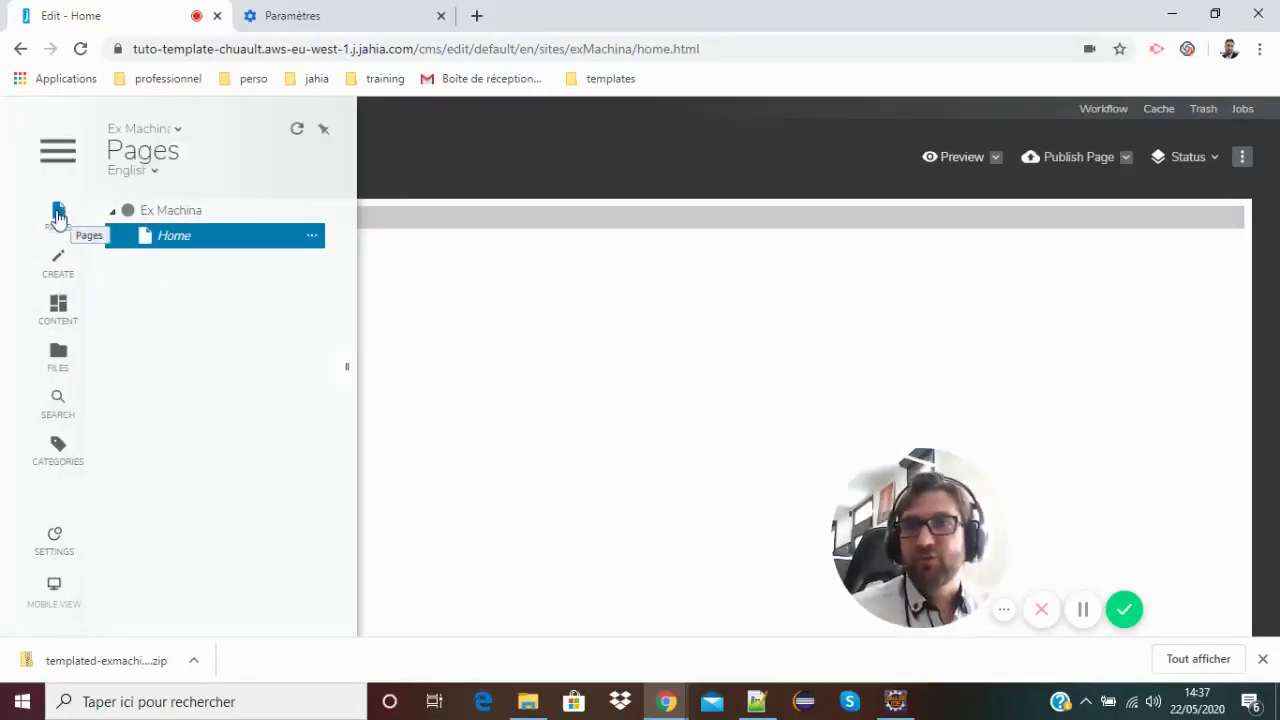
click(54, 217)
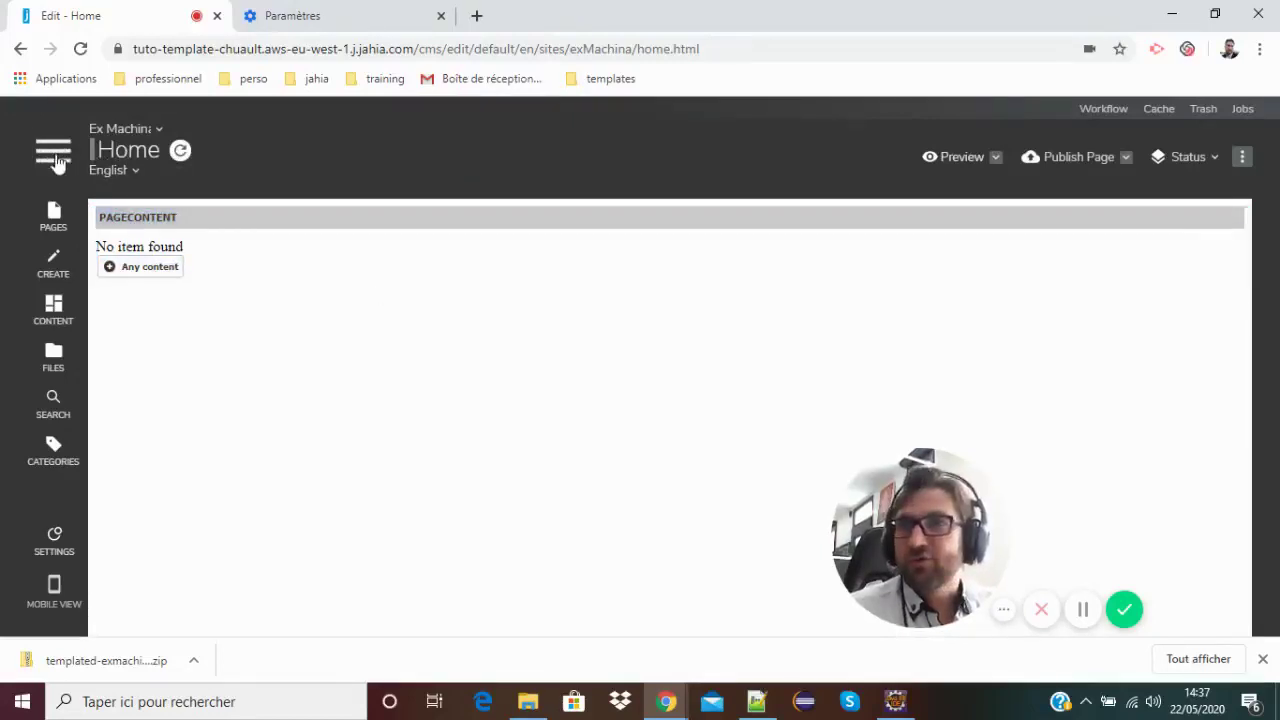
click(998, 158)
mouse_move(1028, 233)
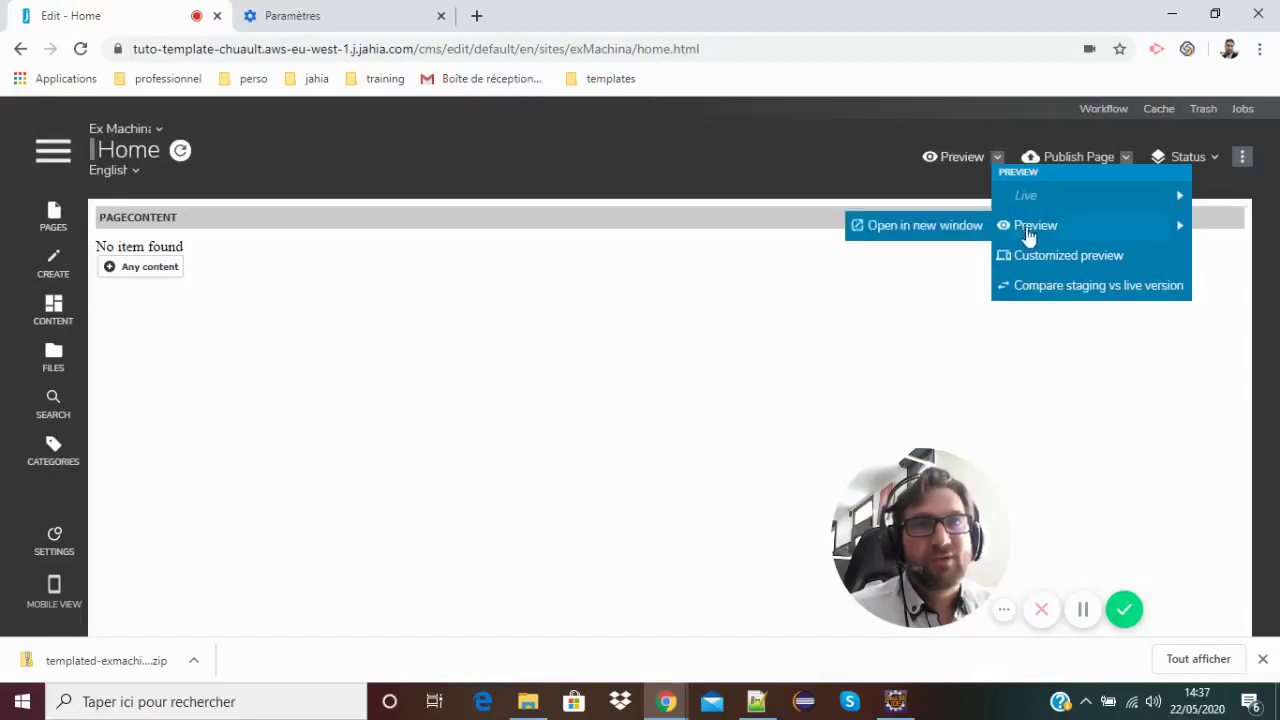
click(947, 230)
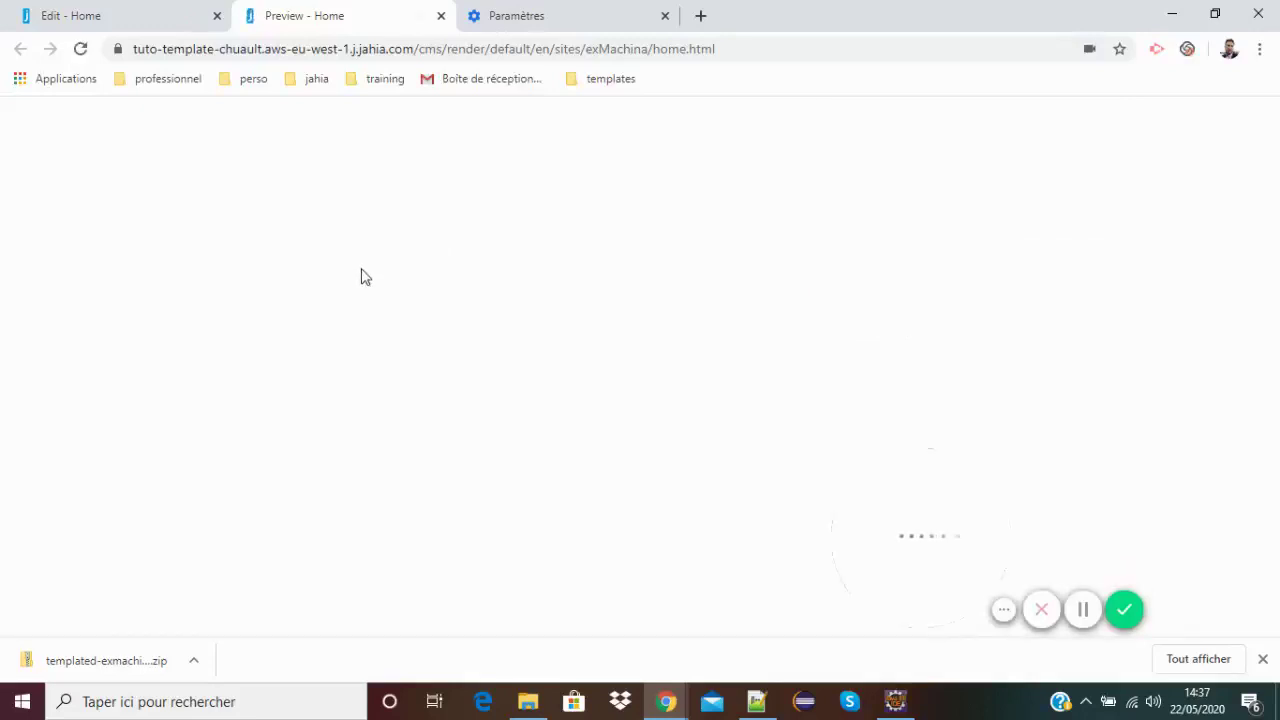
- Return to editing the Home page and add a Rich text content reading "Test de contenu" to the pagecontent area
click(115, 18)
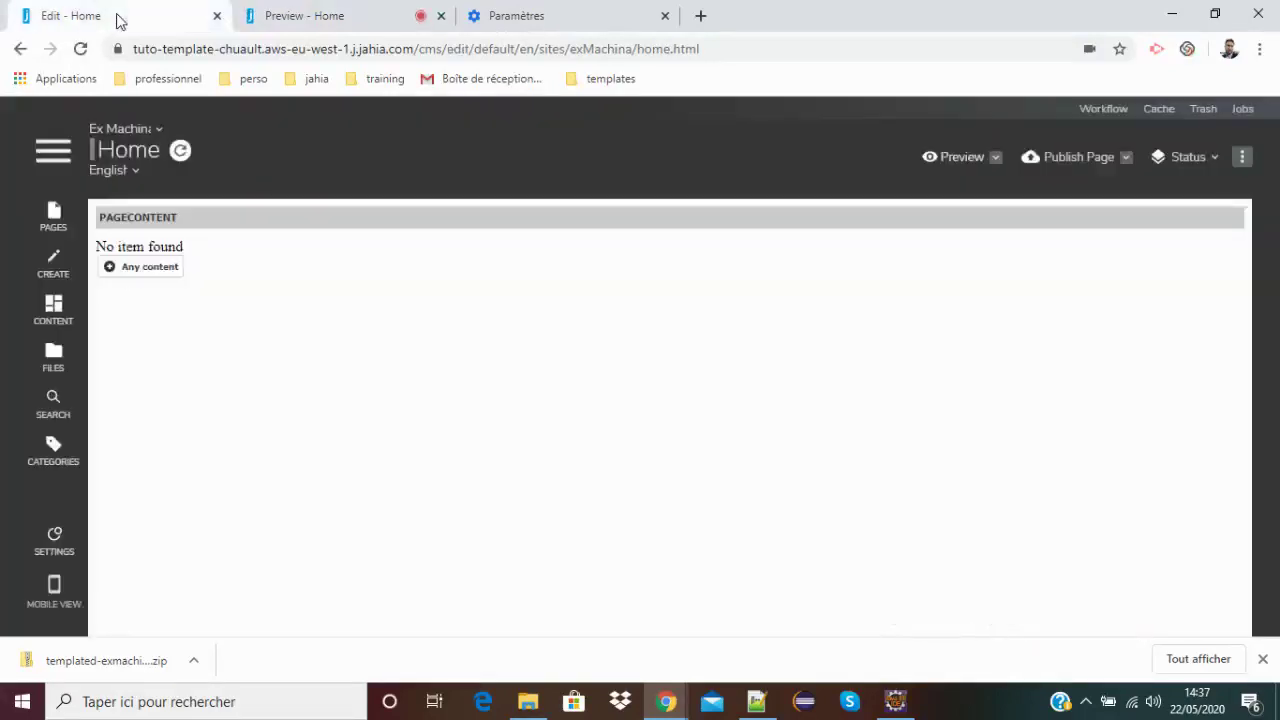
click(150, 266)
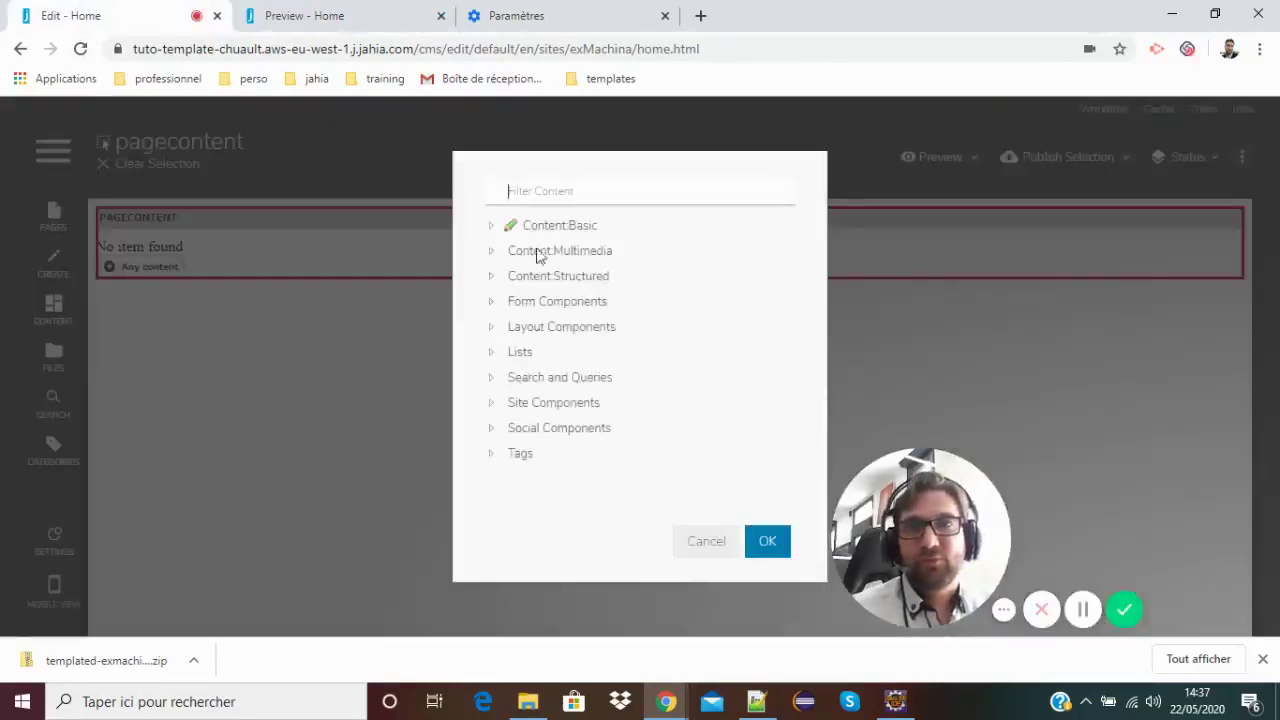
click(490, 226)
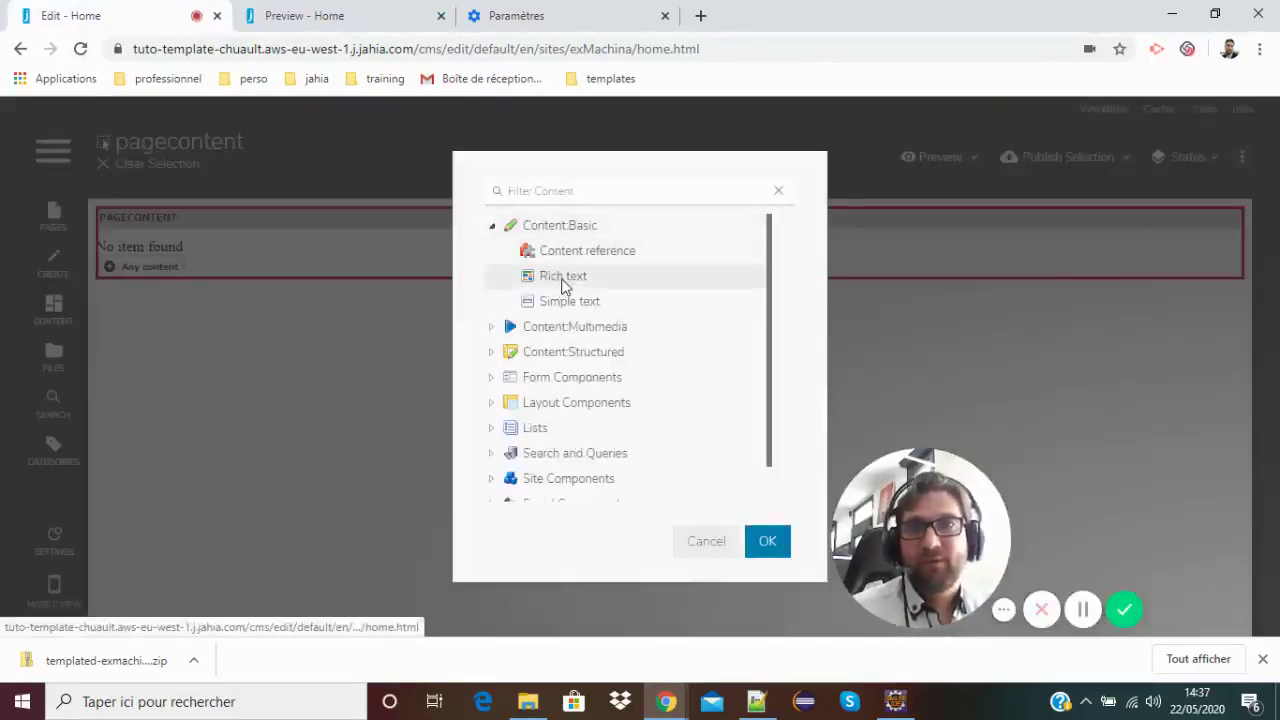
double_click(563, 284)
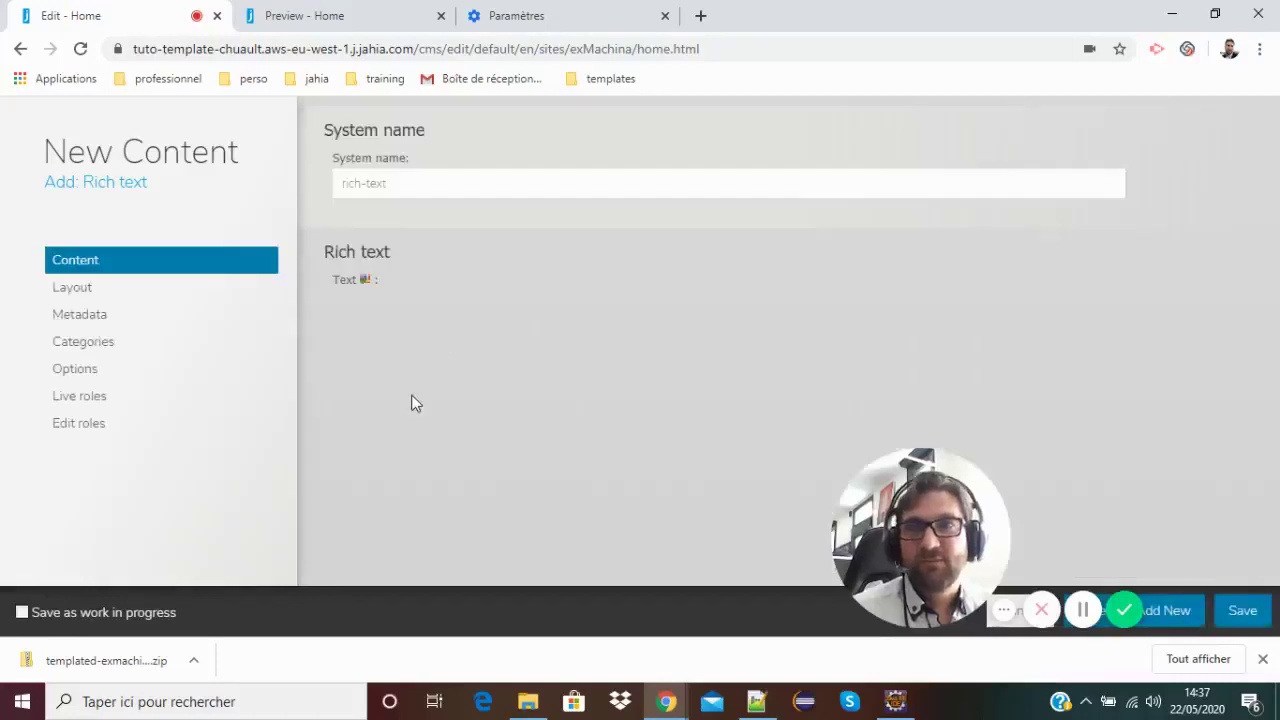
click(414, 433)
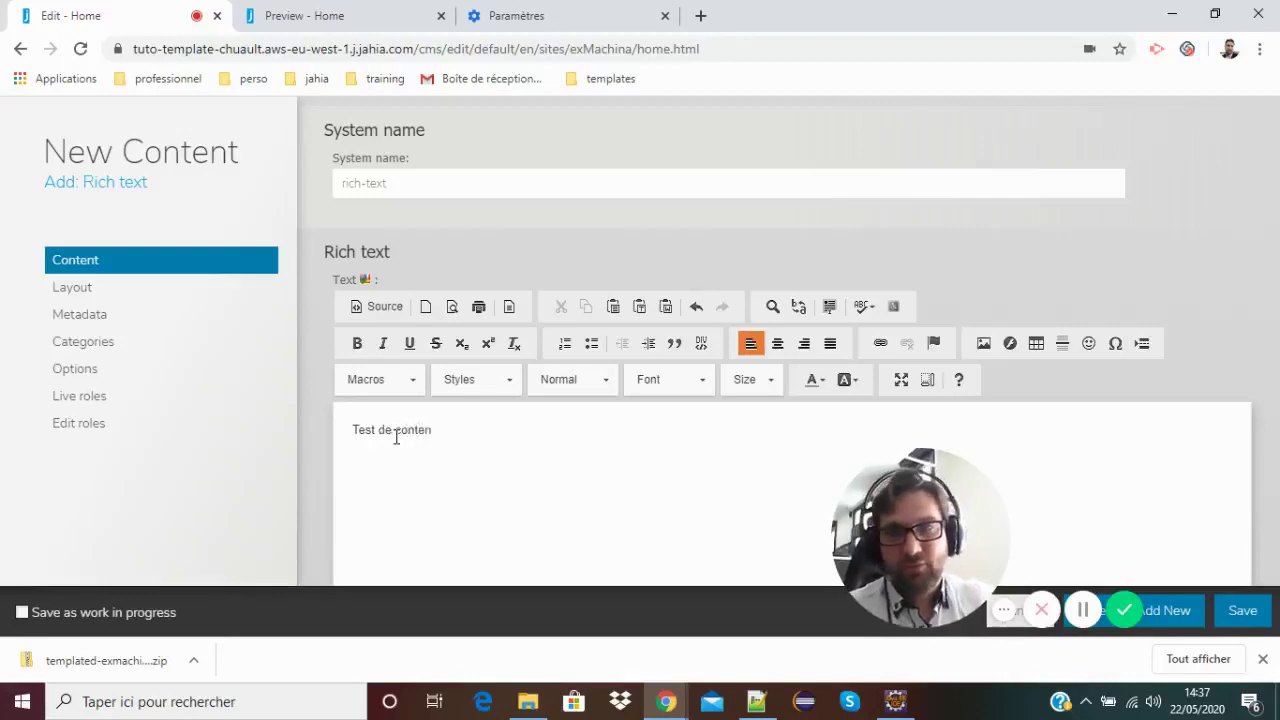
click(1241, 612)
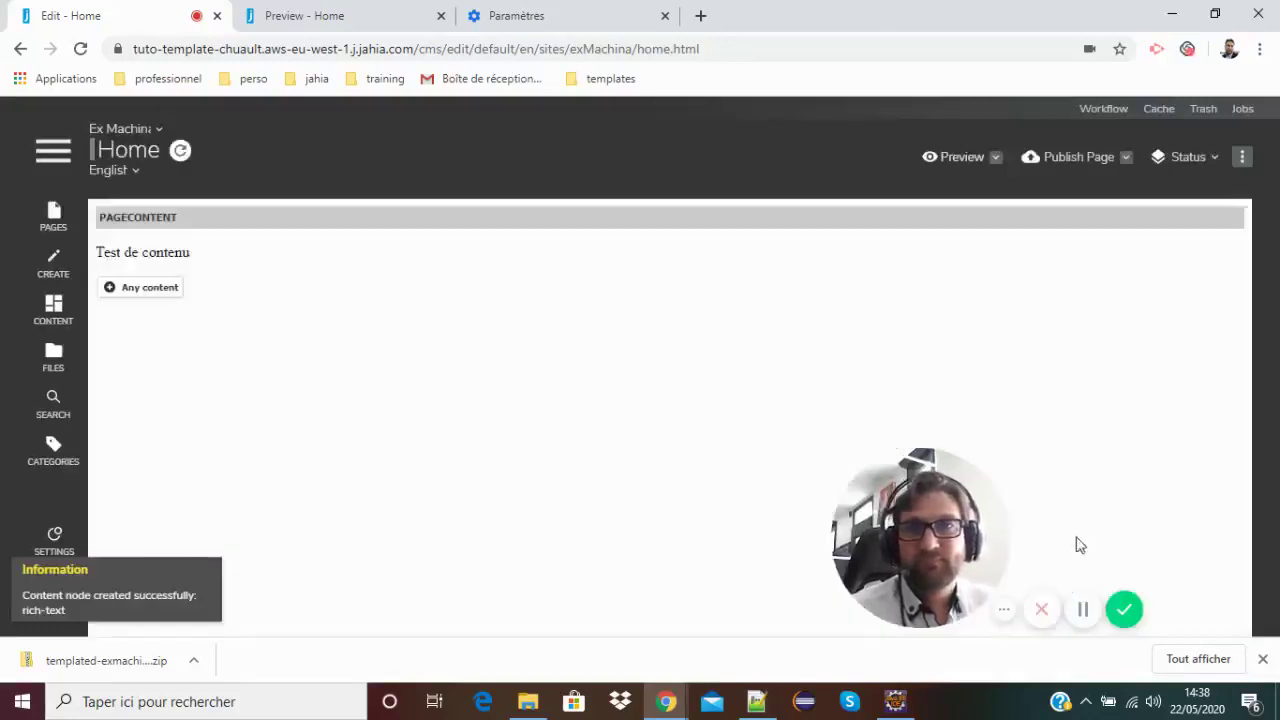
- Reload the Home page preview to check the rich text, and return to the page editor
click(355, 28)
click(84, 54)
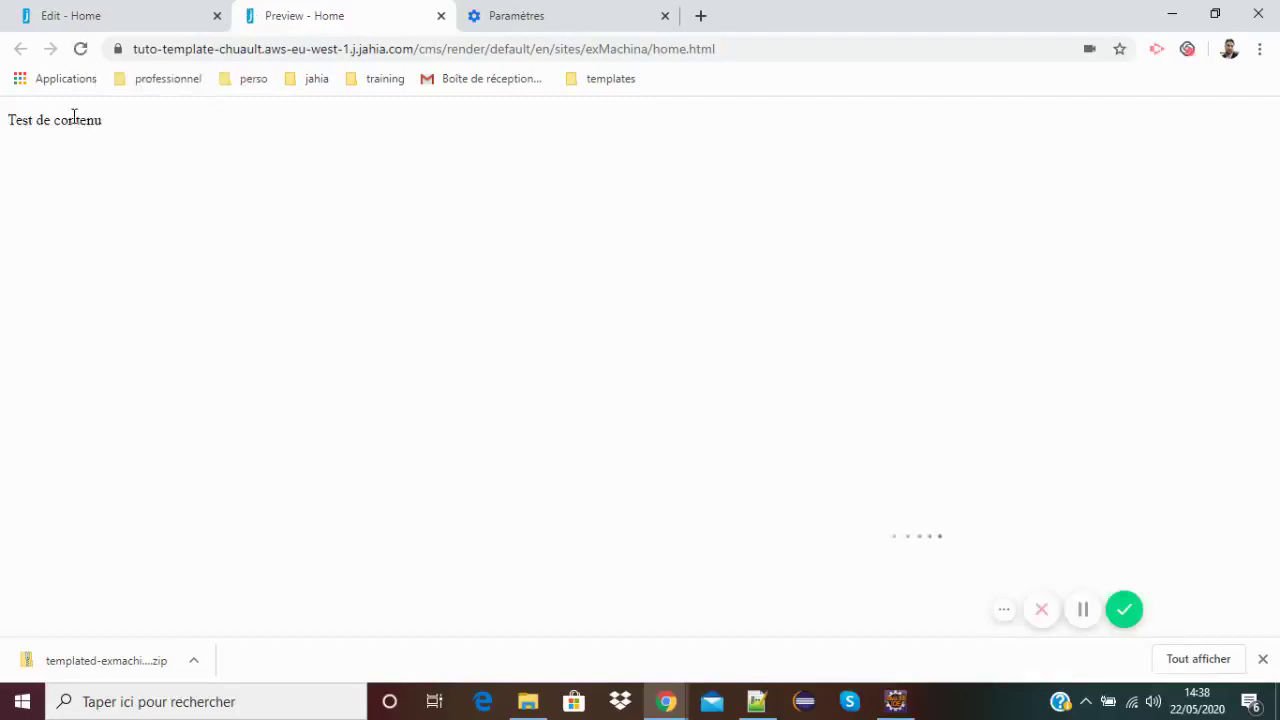
click(141, 14)
- Mark the "Test de contenu" rich text on the Home page for deletion, without a comment
click(214, 258)
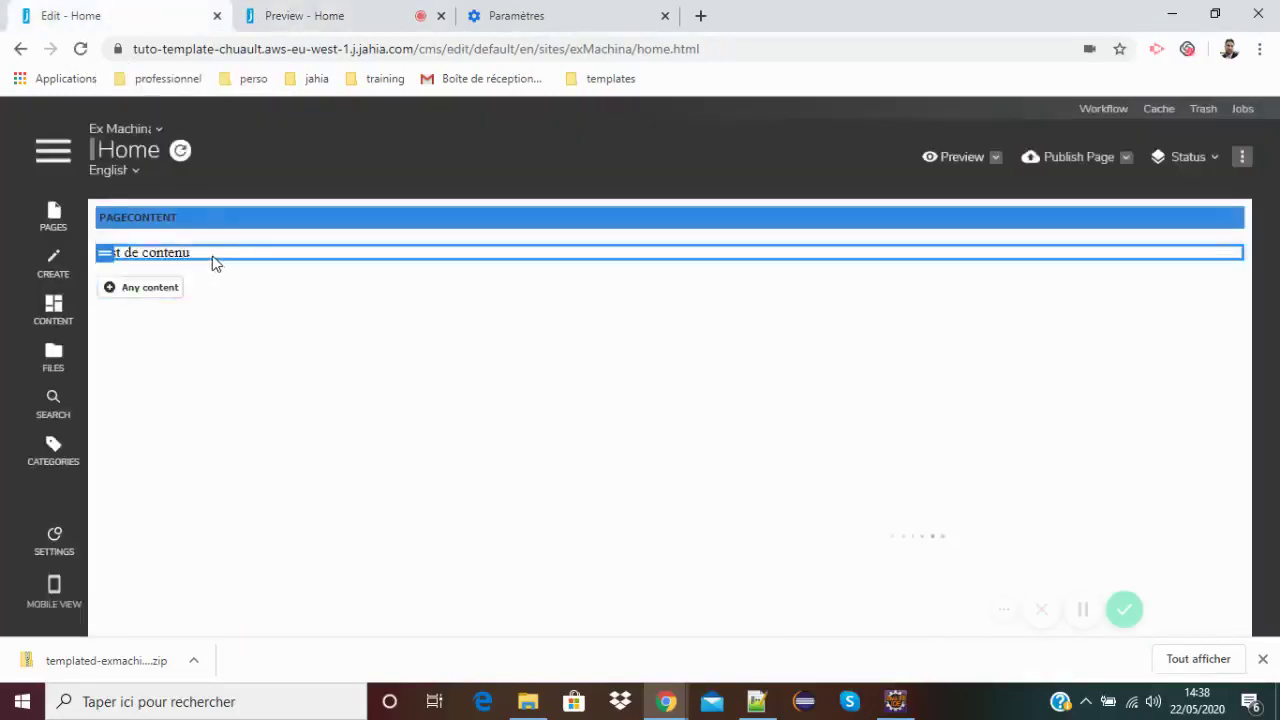
right_click(237, 266)
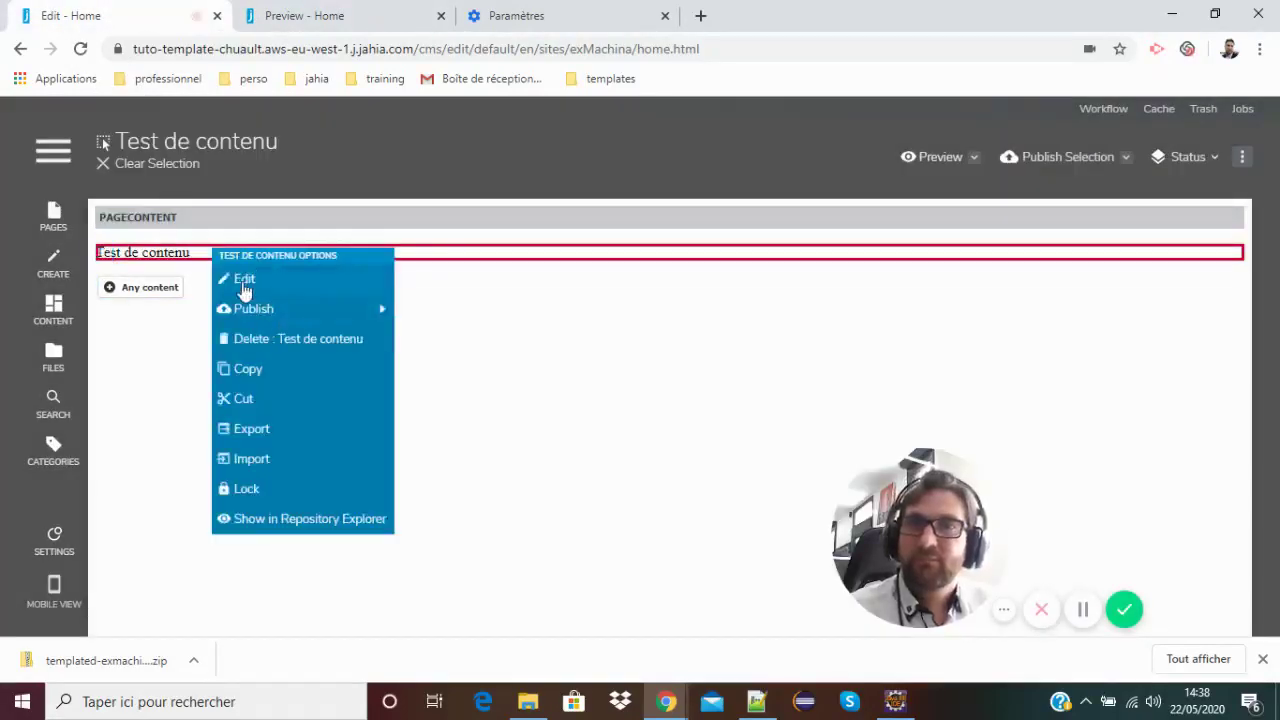
click(281, 340)
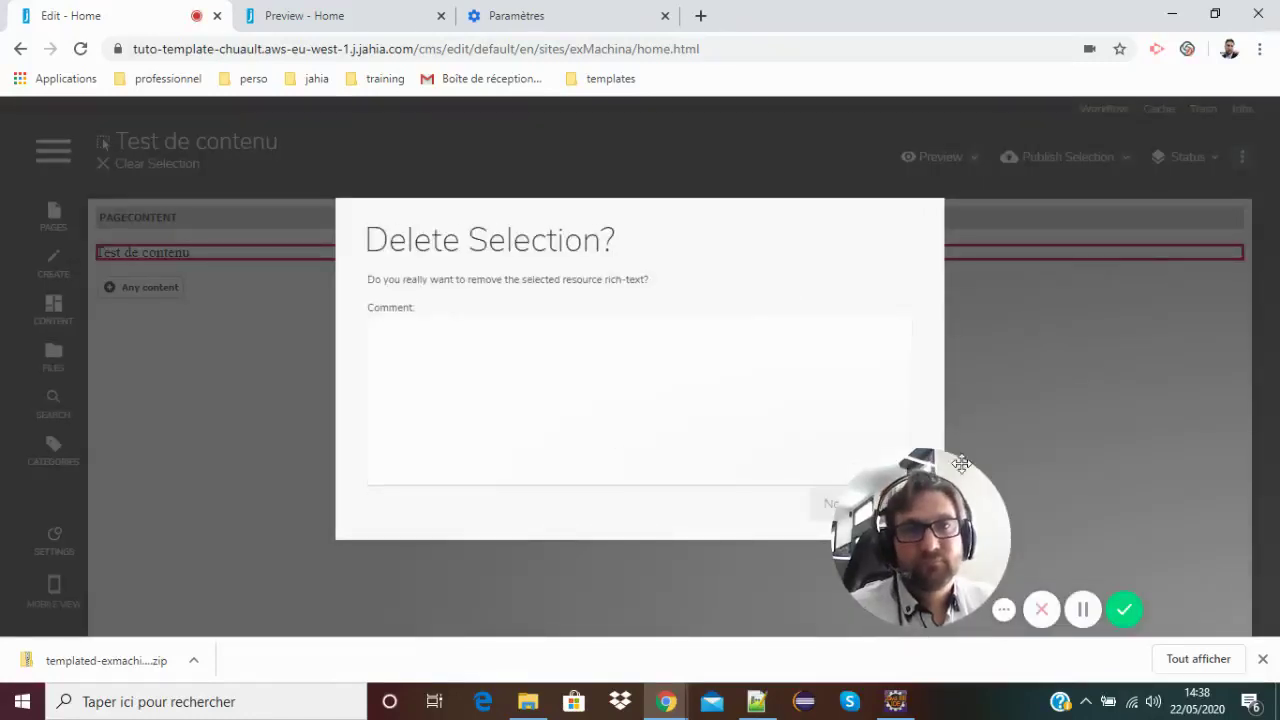
drag(878, 516, 966, 516)
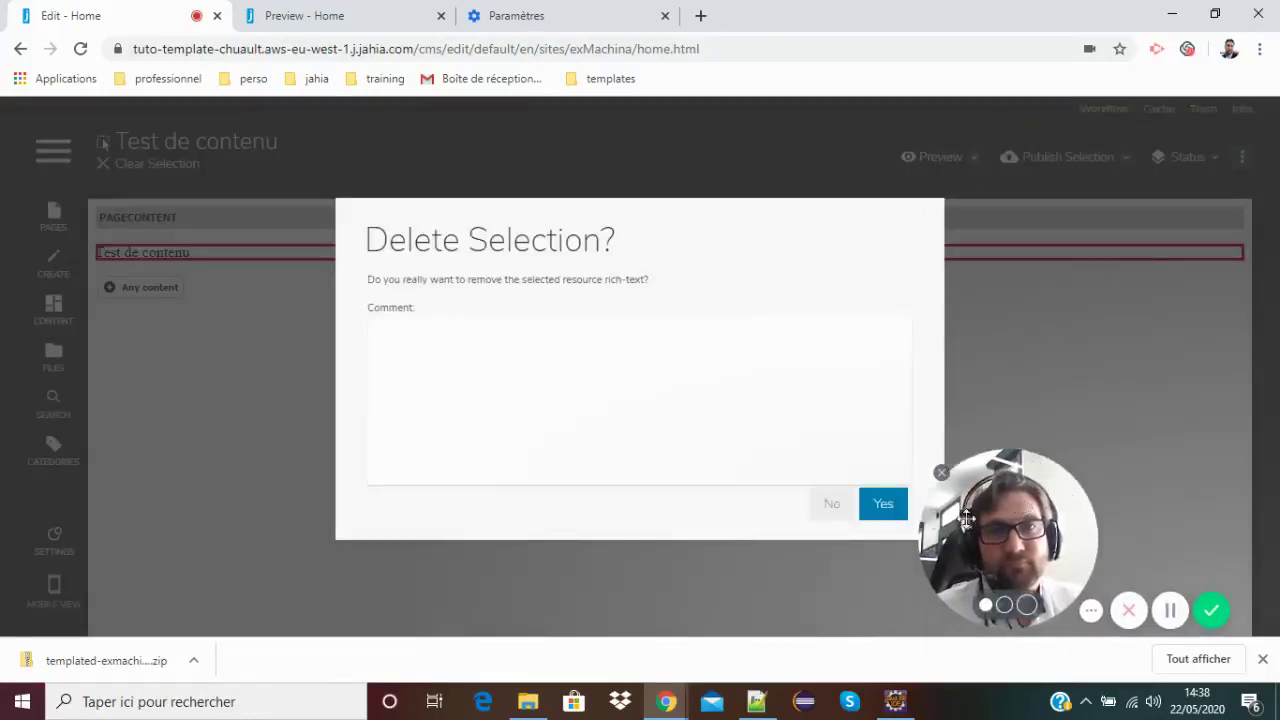
click(884, 504)
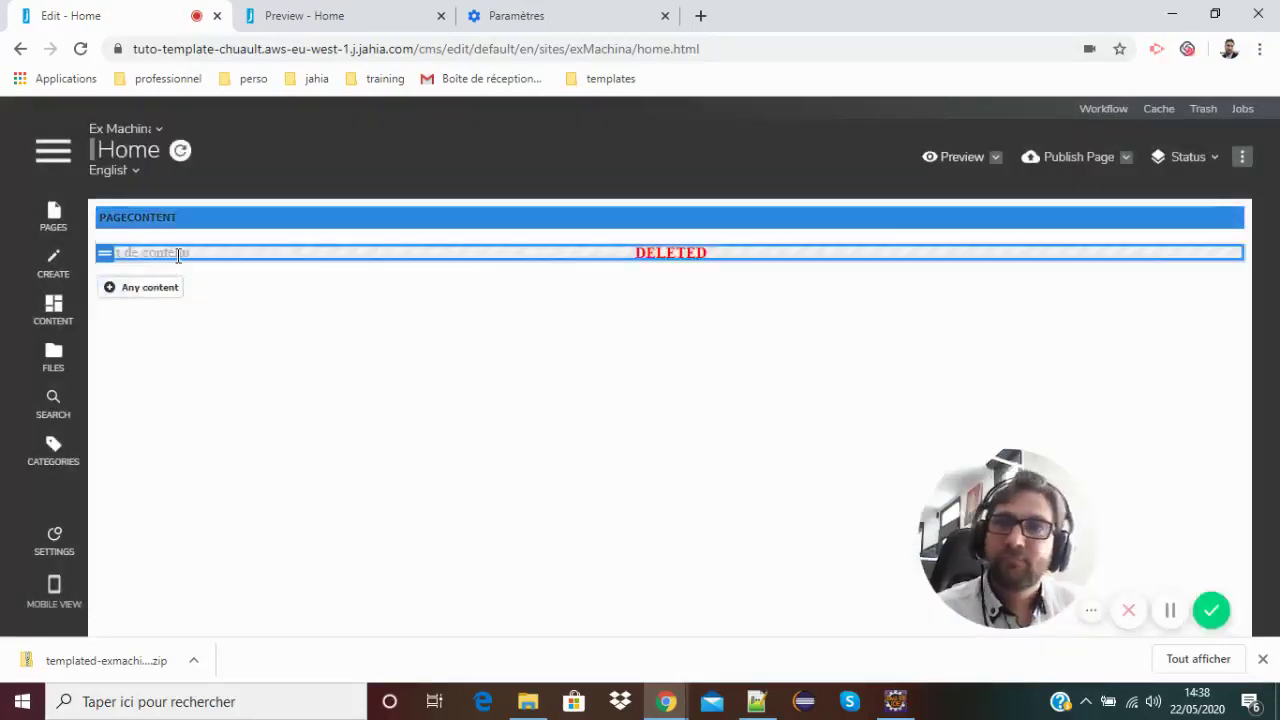
- Permanently delete the "Test de contenu" rich text already marked as deleted from the Home page
right_click(176, 256)
mouse_move(229, 320)
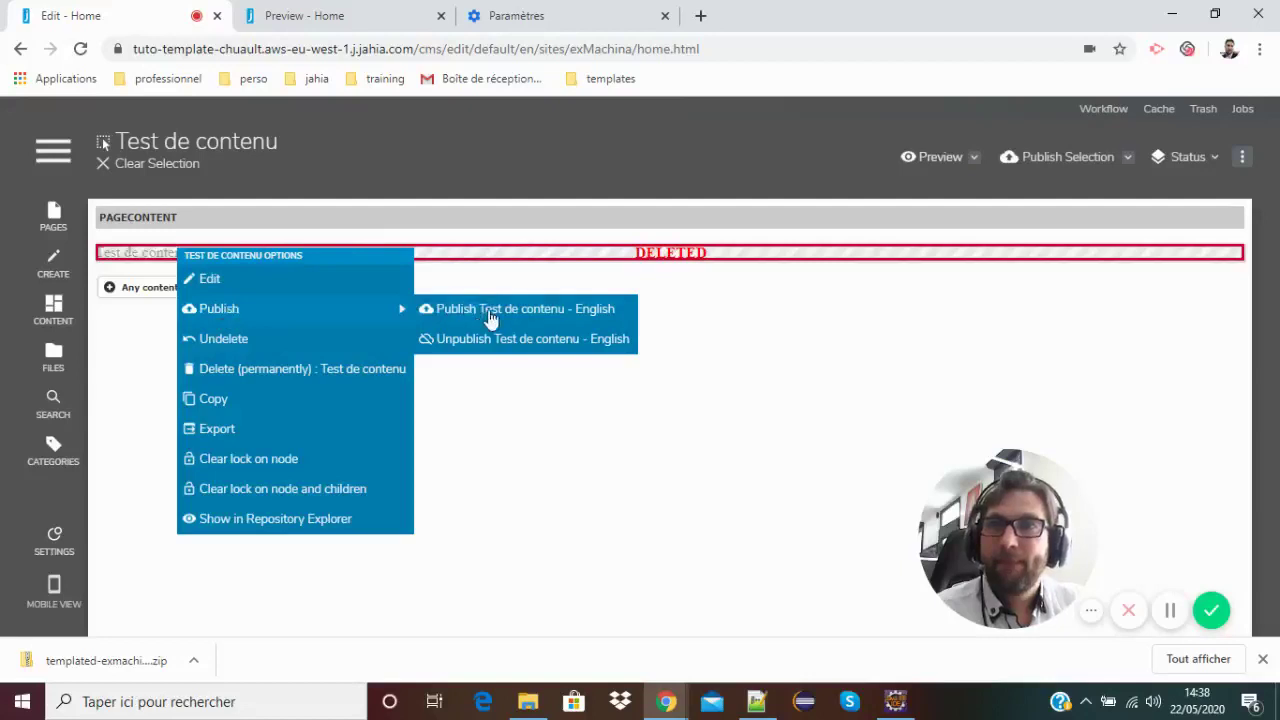
click(380, 372)
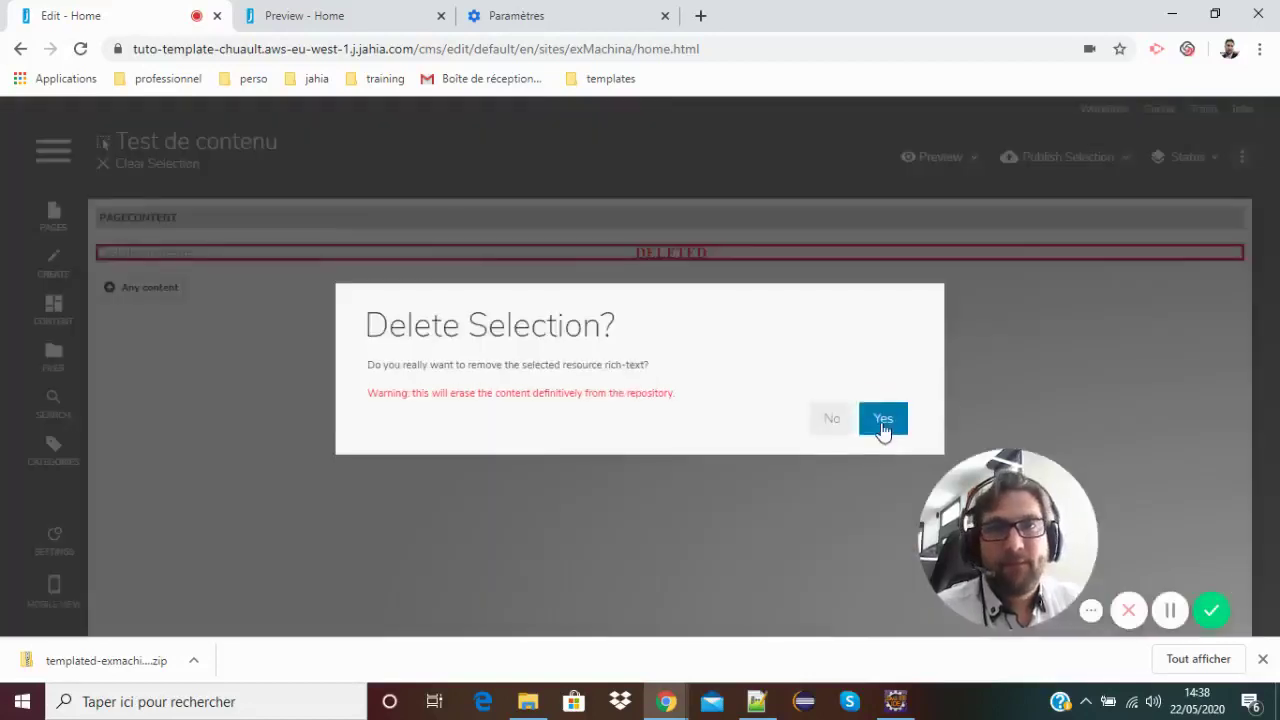
click(883, 424)
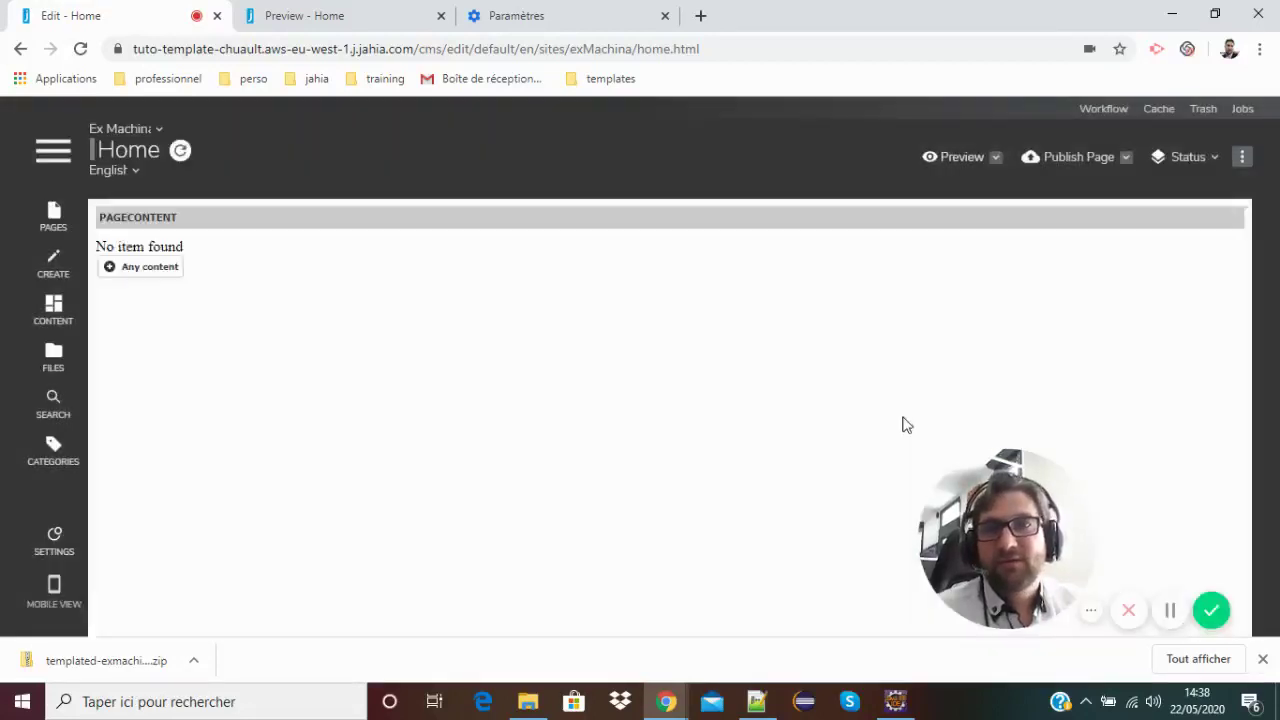